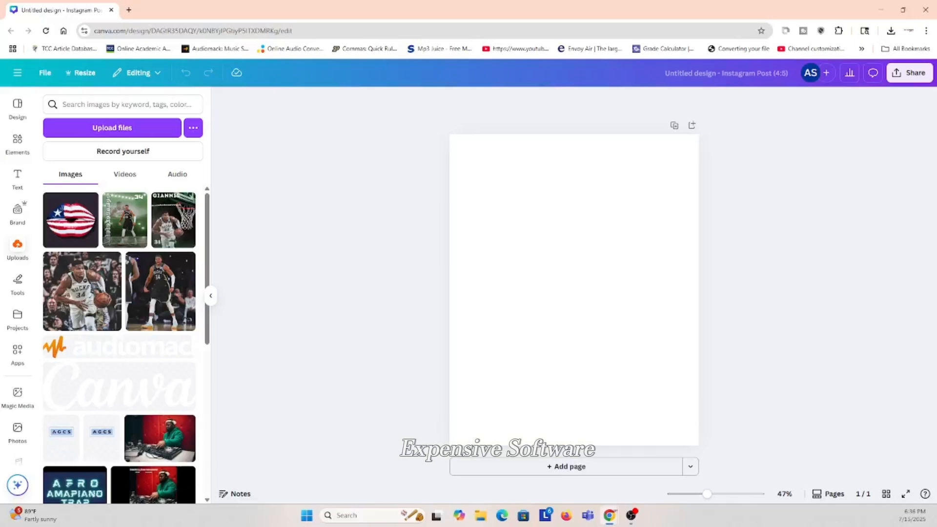
Add the uploaded flag-patterned lips image to the page and remove its background
click(70, 220)
click(461, 101)
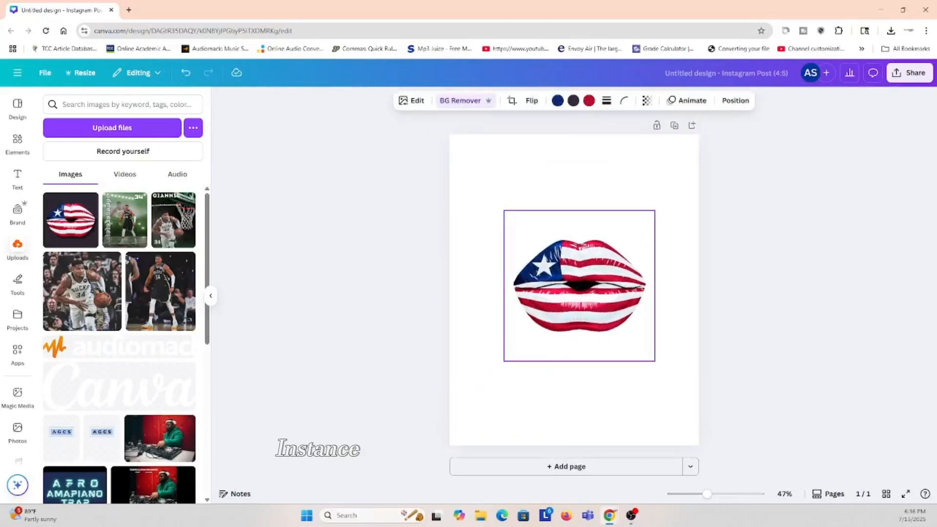
Search the elements for "beach side at night", switch to the suggested "Beach sunset" search, and show all its photos
click(18, 144)
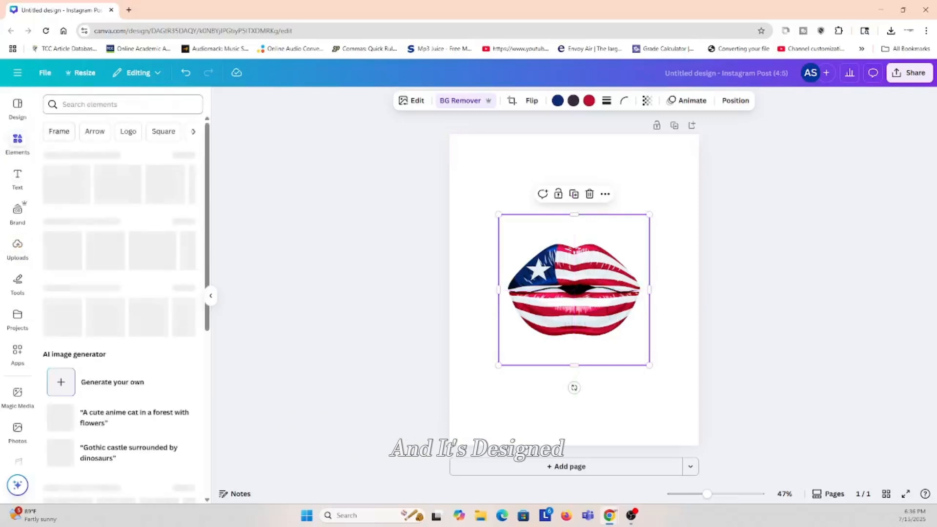
click(122, 105)
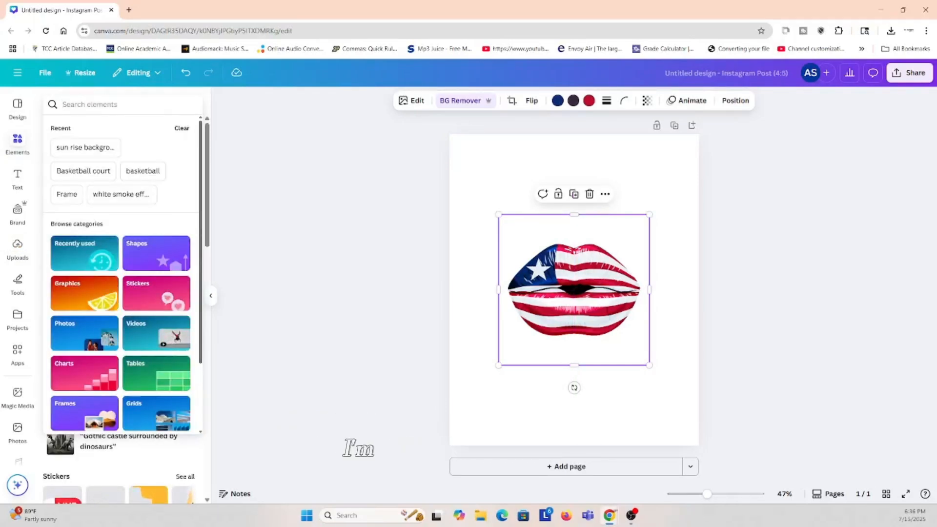
text(b)
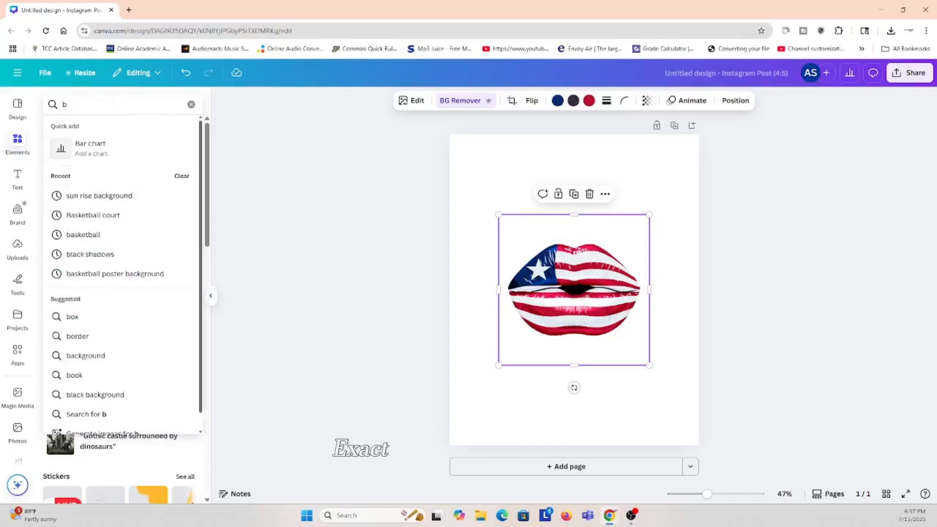
text(each side at night)
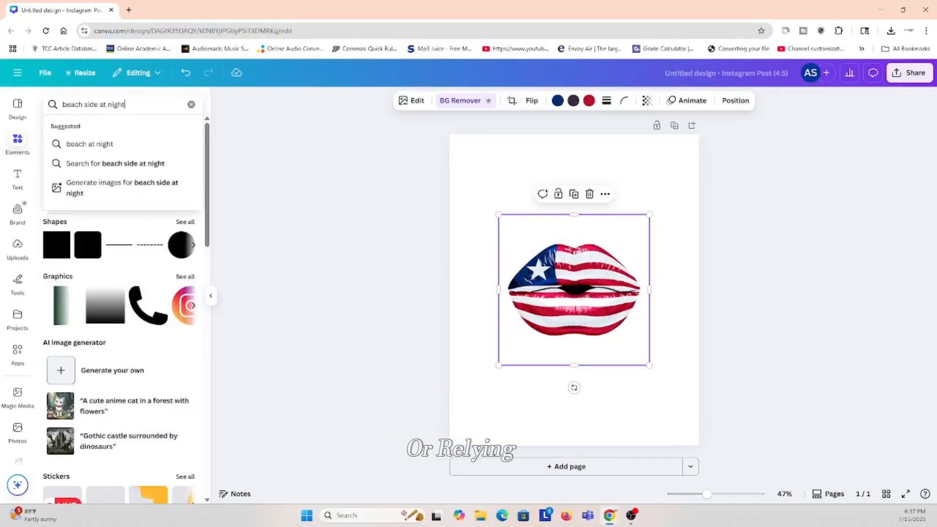
key(Return)
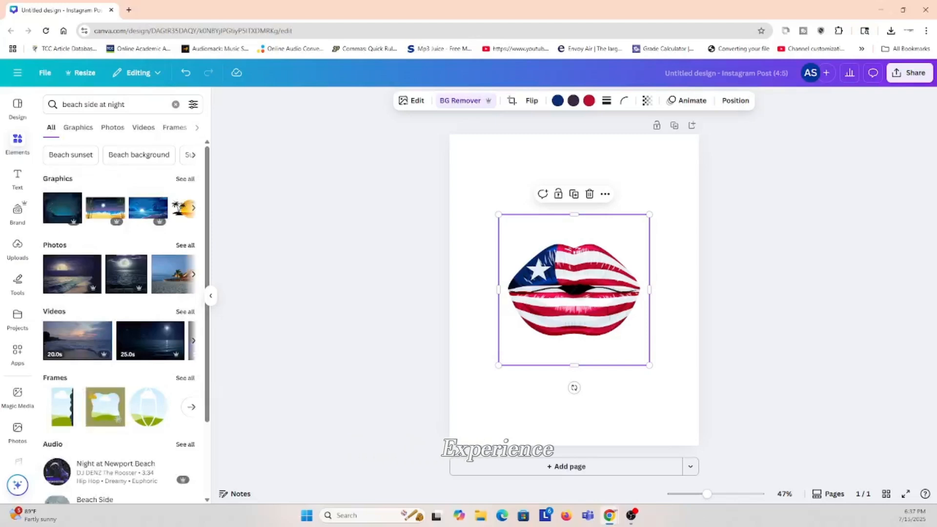
click(71, 155)
click(185, 245)
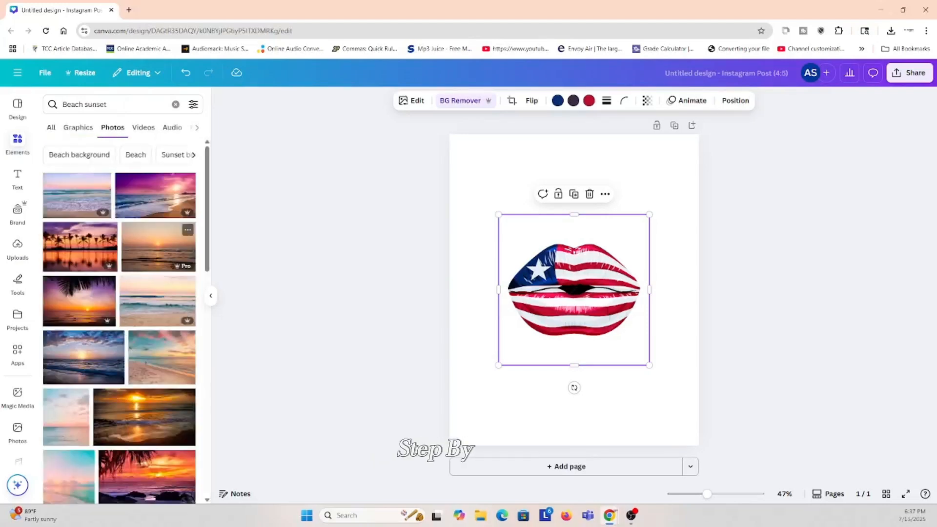
Add the photo of a blue ocean sunset with waves and a cloudy sky to the page
scroll(158, 249, down, 1)
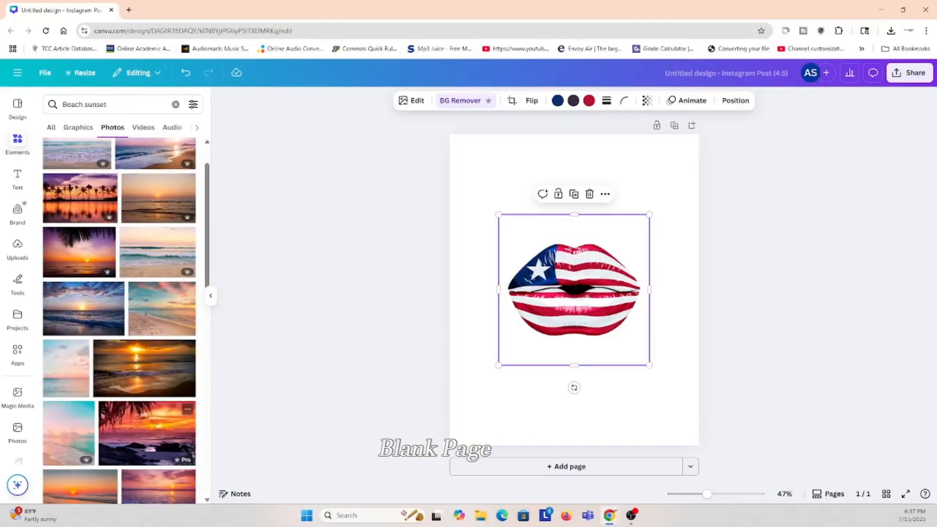
click(117, 291)
right_click(562, 288)
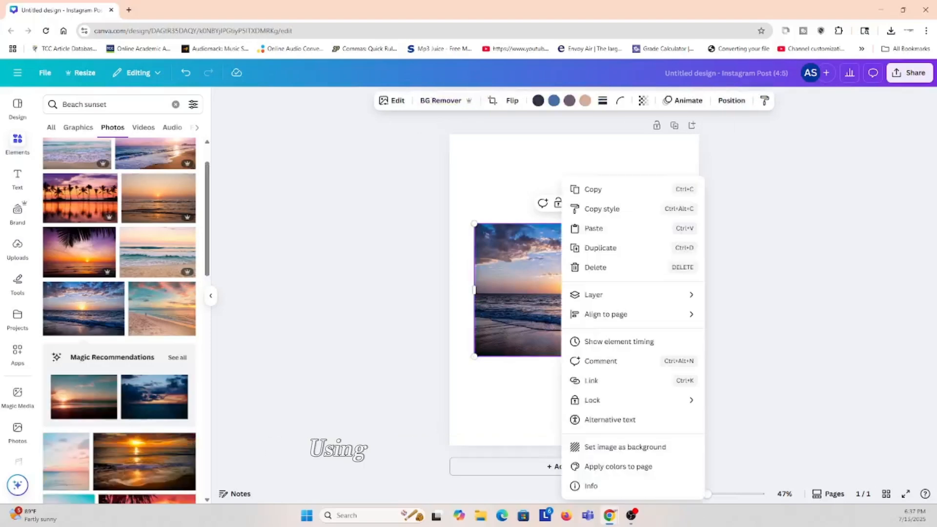
click(512, 176)
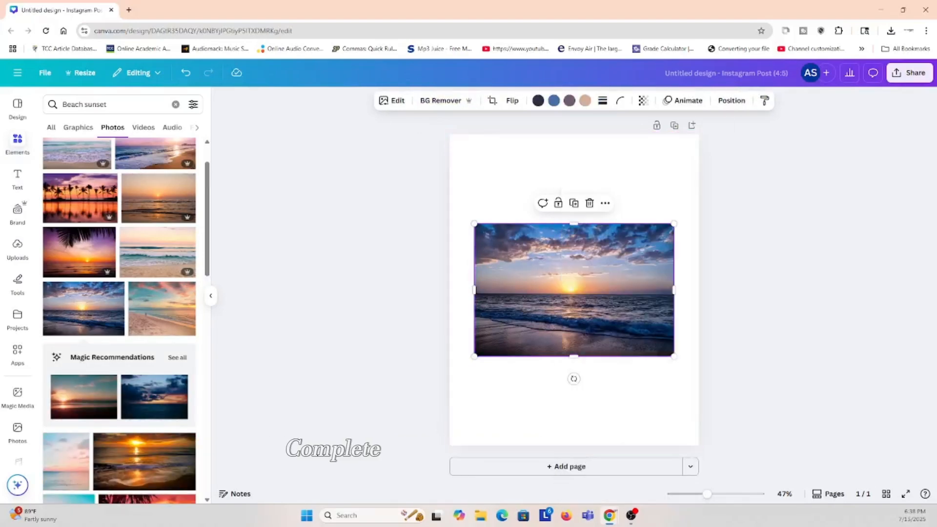
Set the page background to the navy blue from the lips image's photo colors
click(538, 100)
click(575, 400)
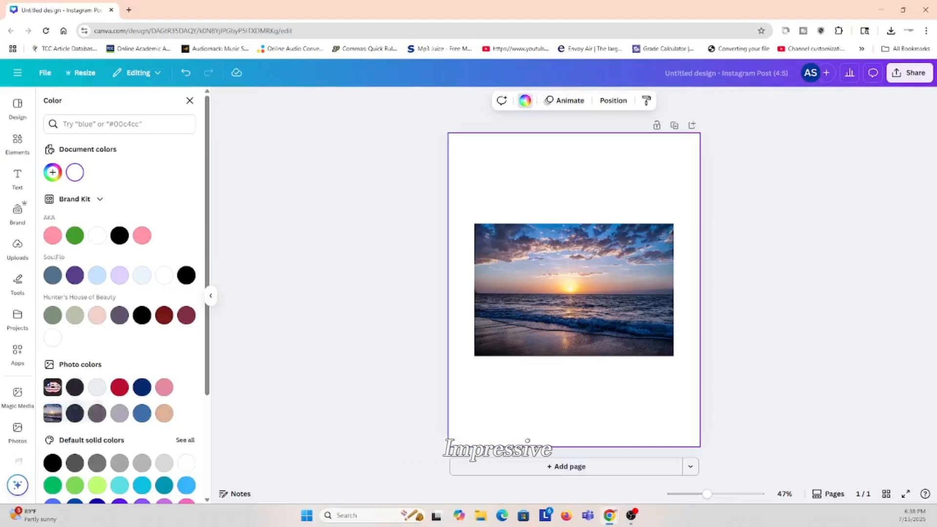
click(142, 387)
Fit the ocean sunset photo across the full width of the page's upper part and send it to the back behind the lips
drag(574, 293, 550, 208)
drag(651, 271, 699, 304)
right_click(662, 269)
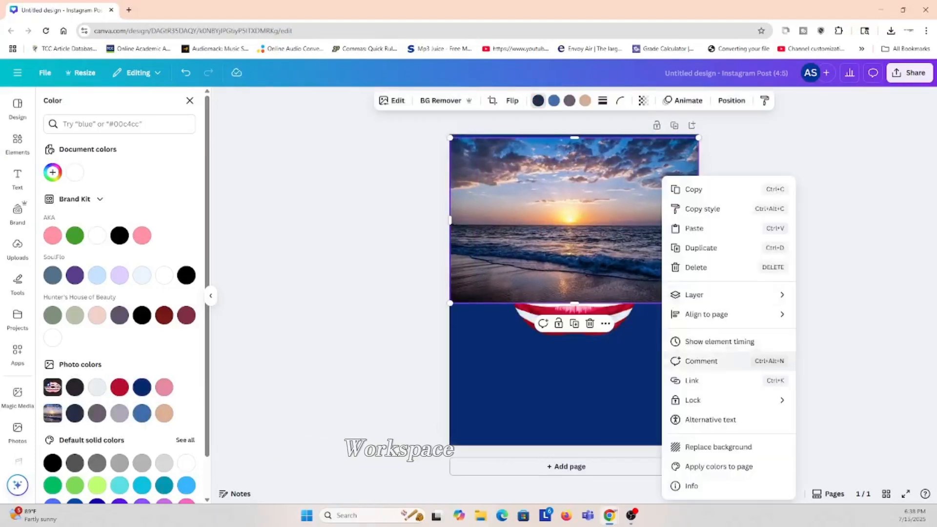
mouse_move(690, 295)
click(564, 354)
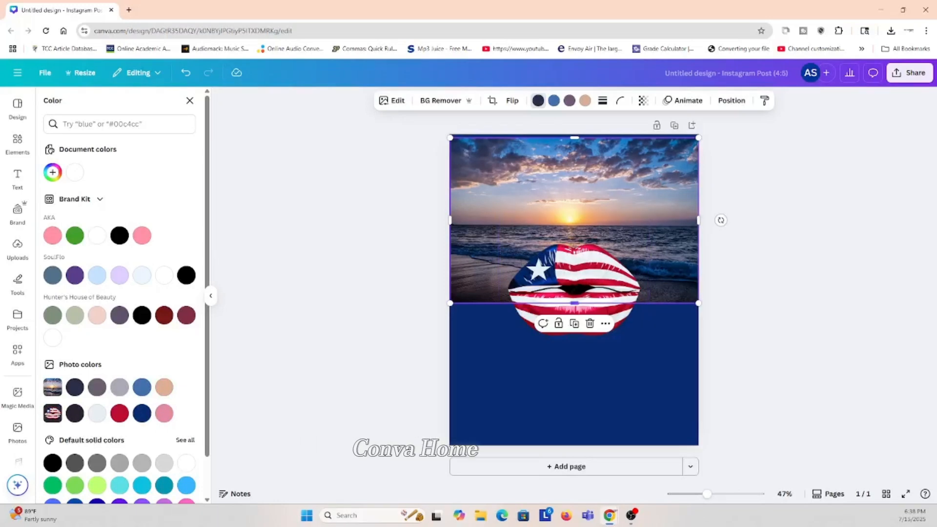
drag(574, 138, 575, 133)
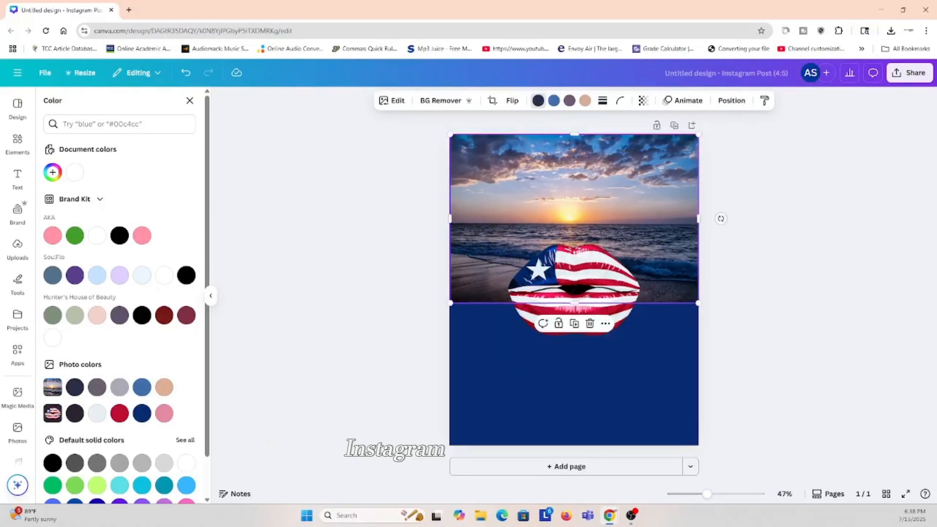
Lower the ocean photo's opacity so it blends with the navy background, and extend its lower edge down to the bottom of the lips
right_click(676, 212)
click(671, 212)
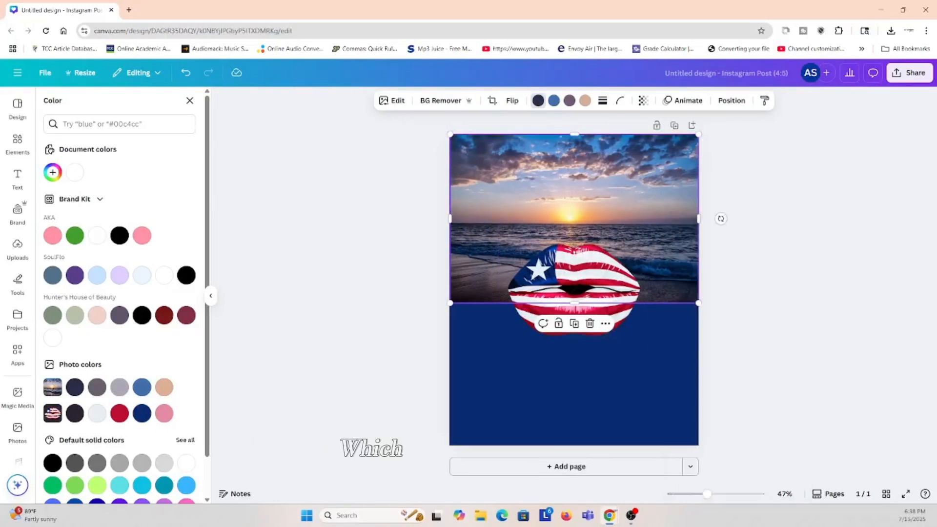
click(643, 101)
drag(668, 140, 626, 141)
click(644, 100)
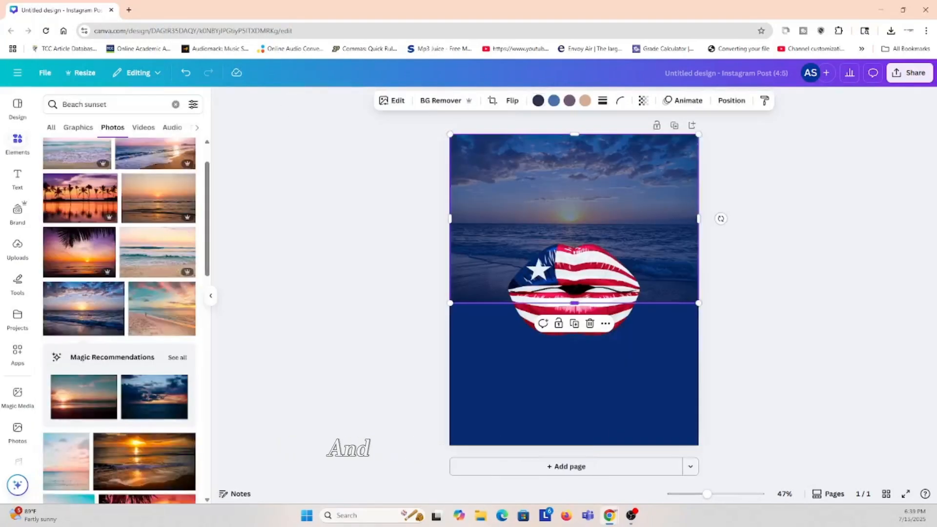
drag(574, 304, 580, 333)
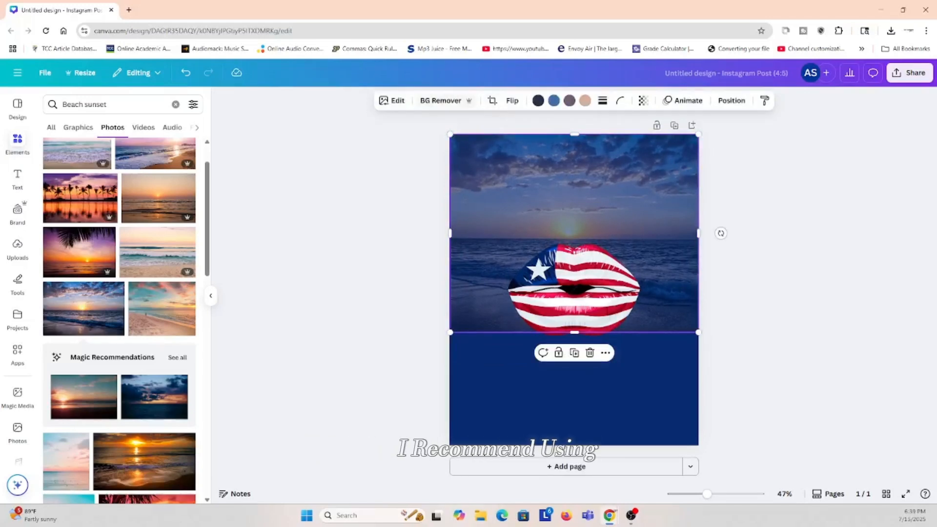
Cut the sky out of the ocean photo and align the remaining sea with the page's bottom edge
click(446, 101)
drag(598, 288, 598, 401)
drag(574, 247, 572, 353)
key(Escape)
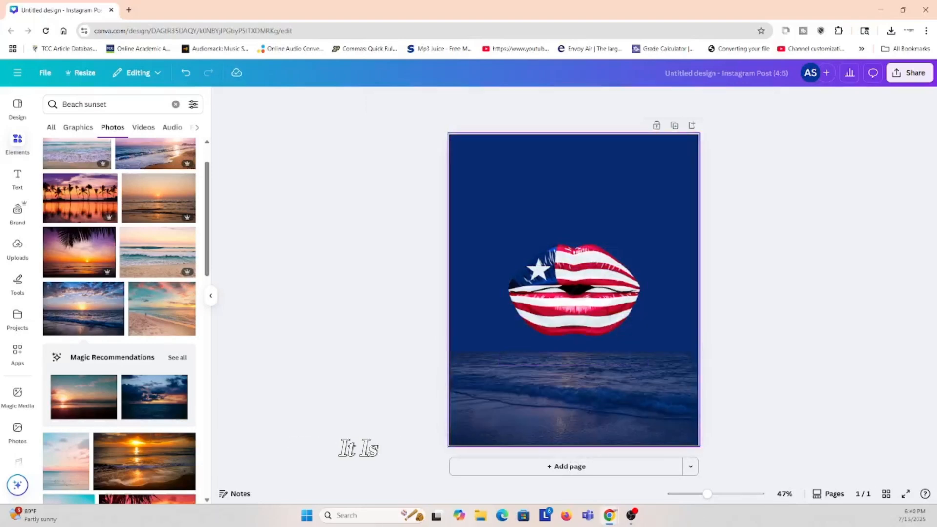
Add the red palm tree sunset photo from the results and send it backward behind the lips
scroll(119, 319, down, 10)
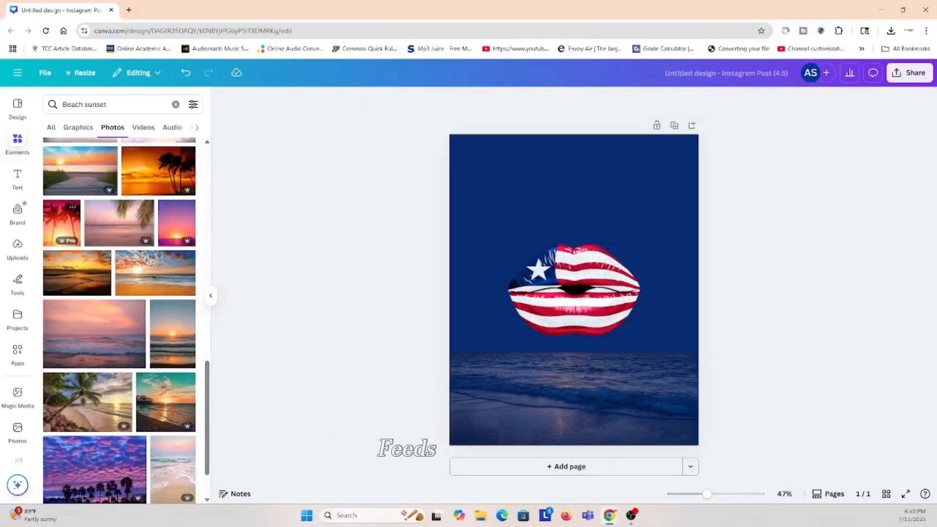
click(61, 222)
right_click(648, 176)
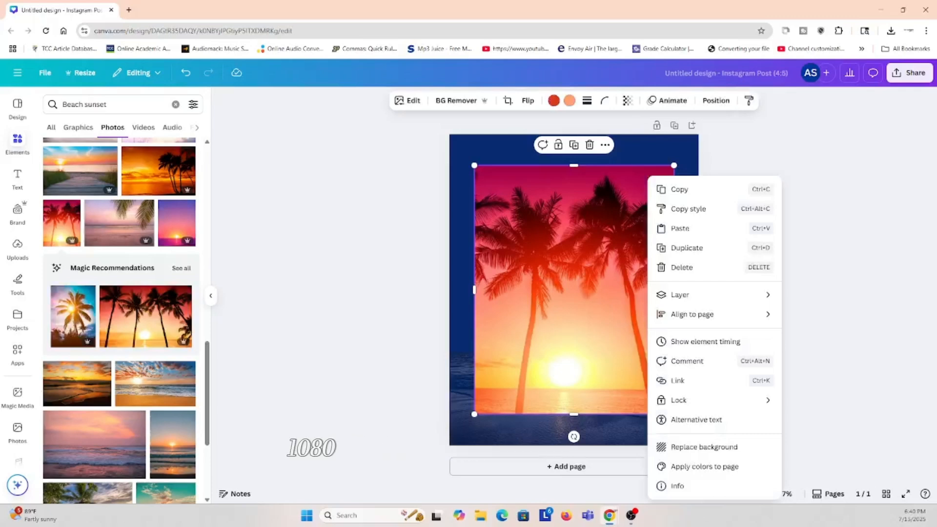
mouse_move(733, 295)
click(825, 334)
Place the palm photo directly above the sea strip and widen it to both side edges of the page
drag(575, 257, 574, 290)
drag(527, 386, 530, 323)
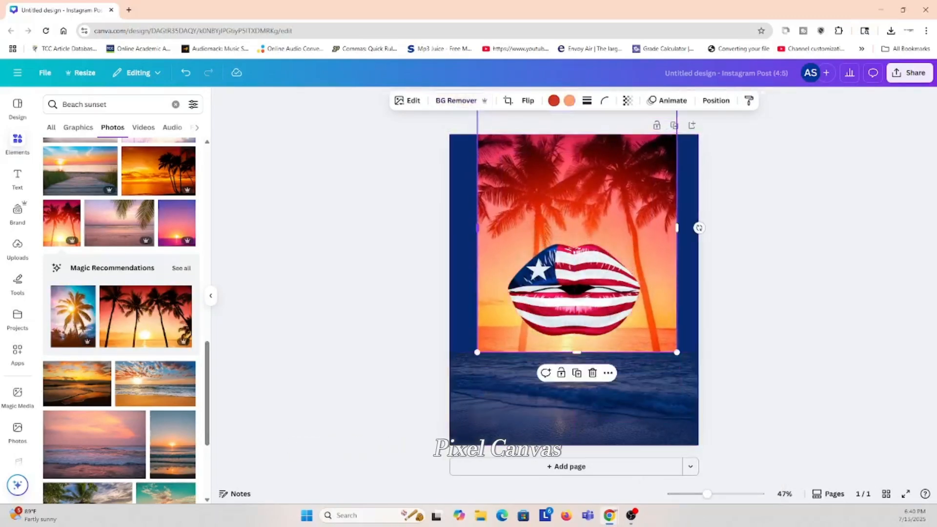
drag(477, 228, 450, 228)
drag(677, 228, 698, 228)
Replace the palm photo's red with the medium blue from the ocean photo's colors
click(554, 101)
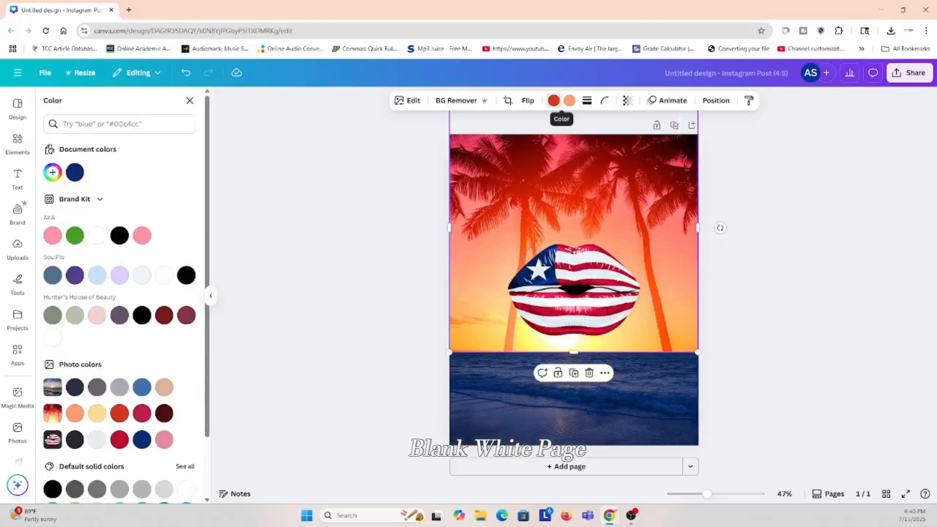
click(141, 387)
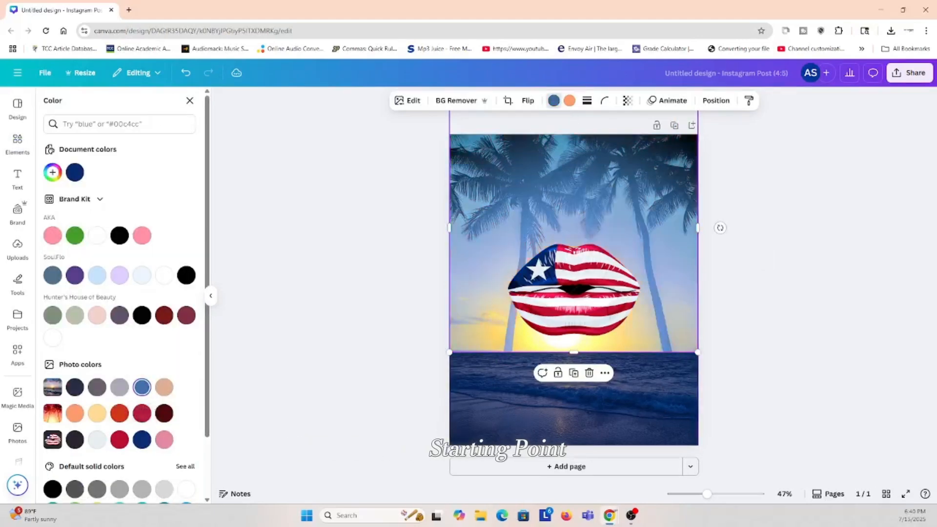
click(190, 101)
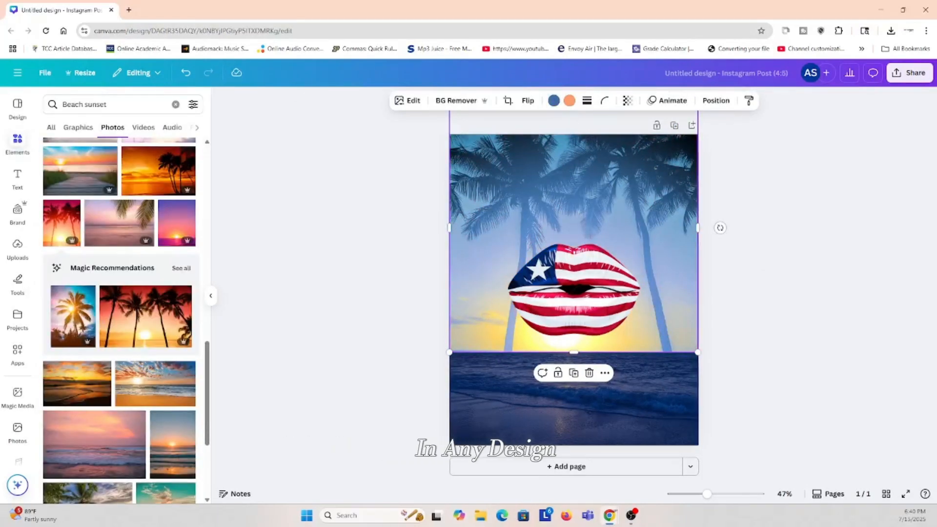
Trim the palm photo's top to the page's upper edge and adjust its right side to the page edge
key(ctrl+minus)
drag(574, 192, 574, 207)
key(Escape)
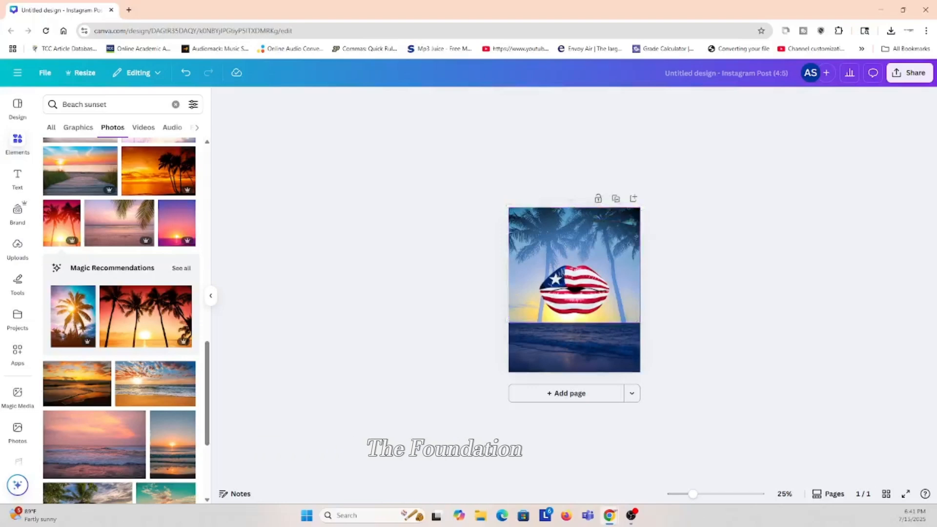
scroll(574, 273, up, 3)
scroll(575, 274, down, 1)
click(664, 234)
drag(706, 240, 707, 242)
click(761, 249)
Apply the Sea Blue duotone effect to the palm photo
click(674, 239)
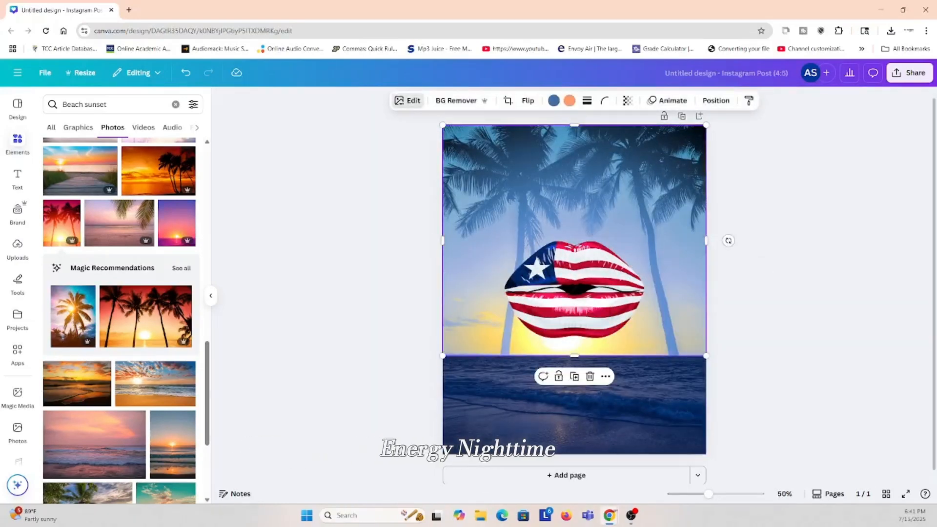
click(408, 101)
click(114, 412)
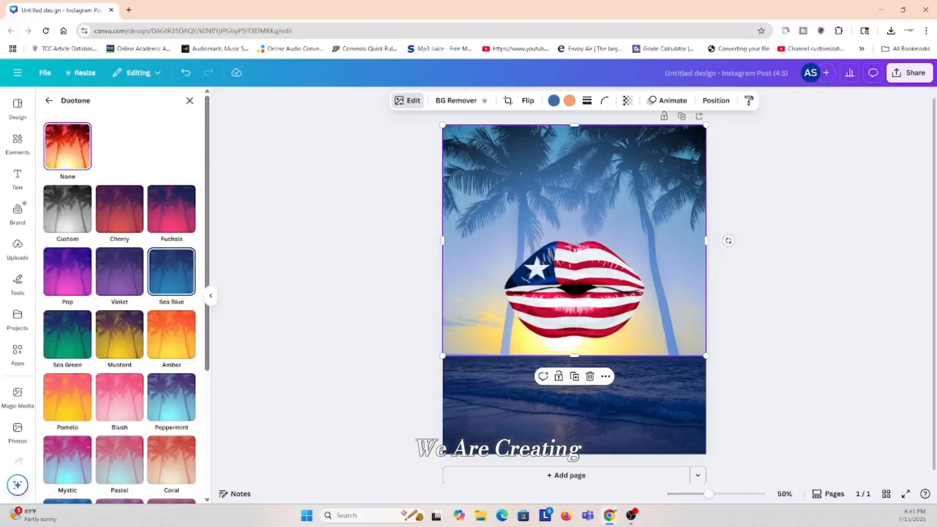
scroll(120, 292, down, 5)
scroll(120, 293, up, 3)
click(172, 182)
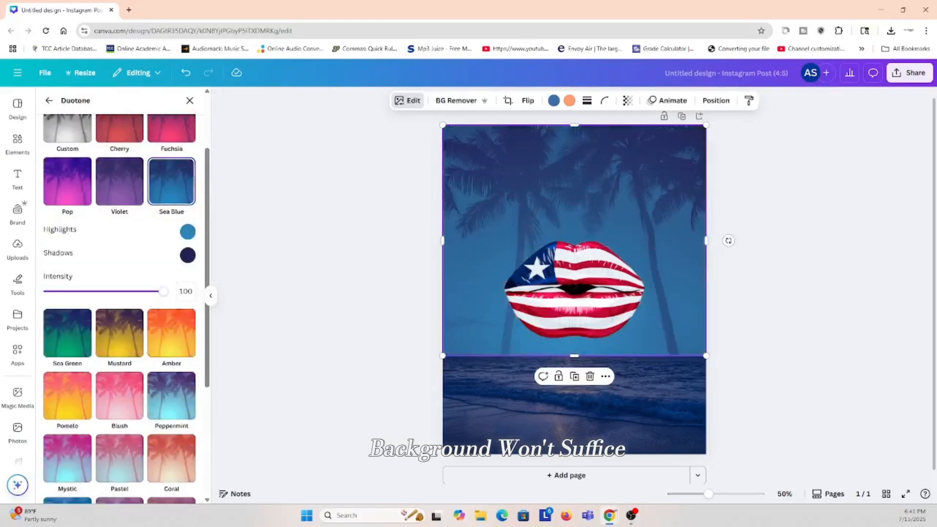
click(190, 101)
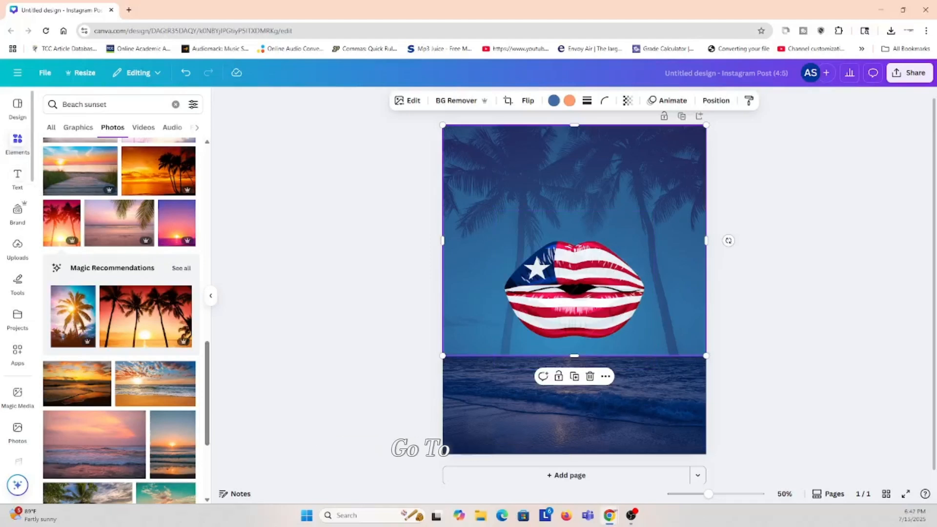
Add the brush-stroke flag graphic from the recently used elements and send it backward behind the lips
click(51, 127)
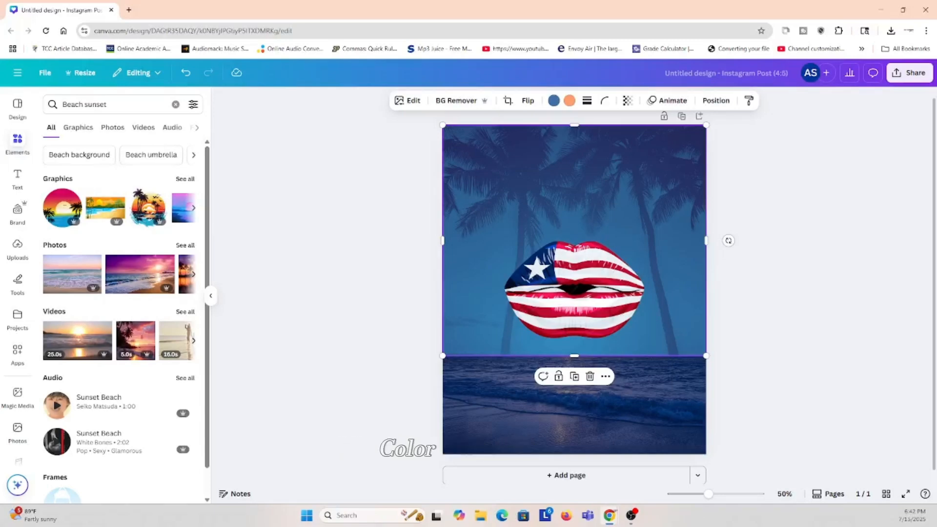
click(175, 105)
click(185, 155)
scroll(185, 156, down, 2)
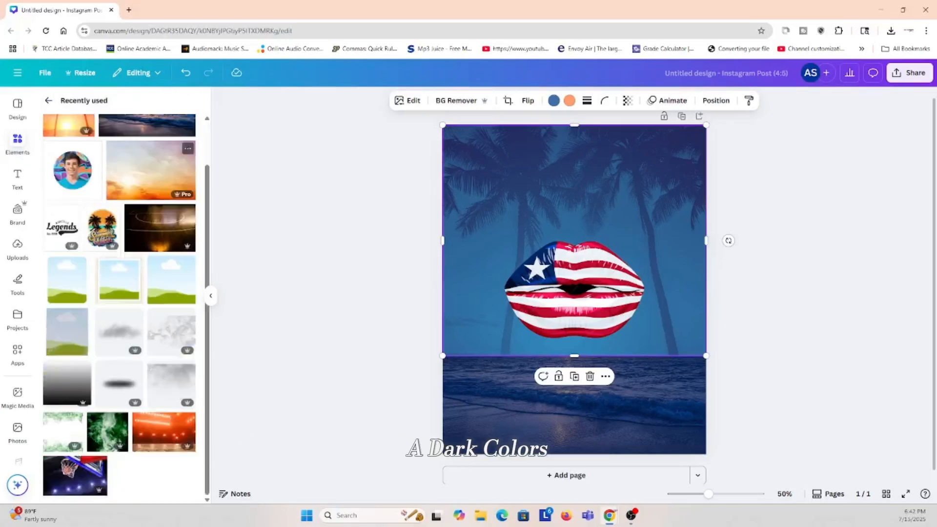
scroll(152, 171, down, 15)
click(104, 248)
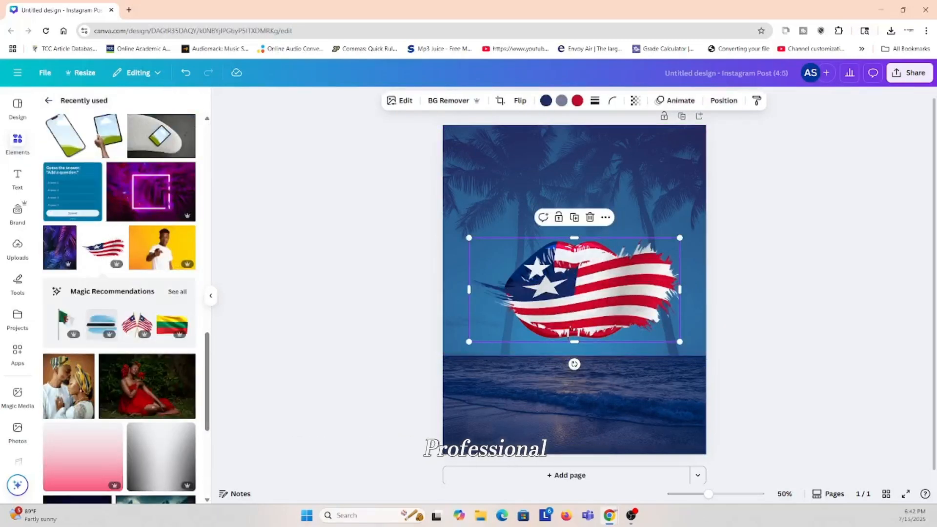
right_click(650, 293)
mouse_move(689, 295)
click(832, 334)
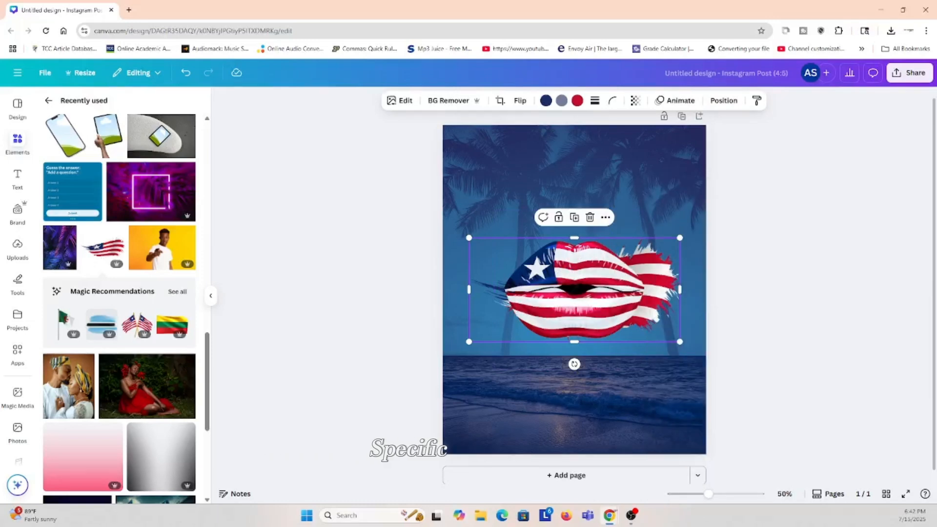
Enlarge the brush-stroke flag to span the page width and center it vertically around the lips
drag(469, 342, 425, 363)
drag(680, 238, 706, 225)
drag(671, 283, 671, 287)
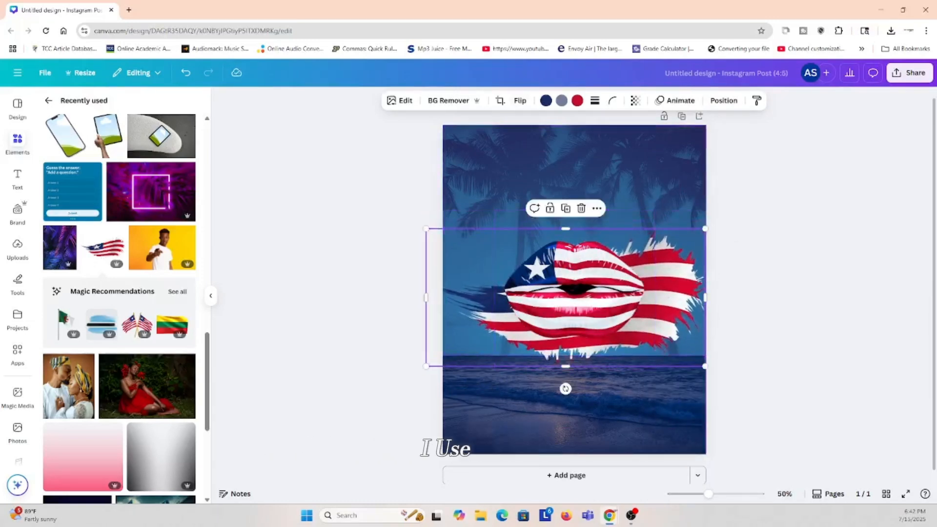
Reduce the brush-stroke flag's opacity so it fades into the blue palm background
click(636, 101)
drag(658, 141, 606, 140)
key(Escape)
key(Escape)
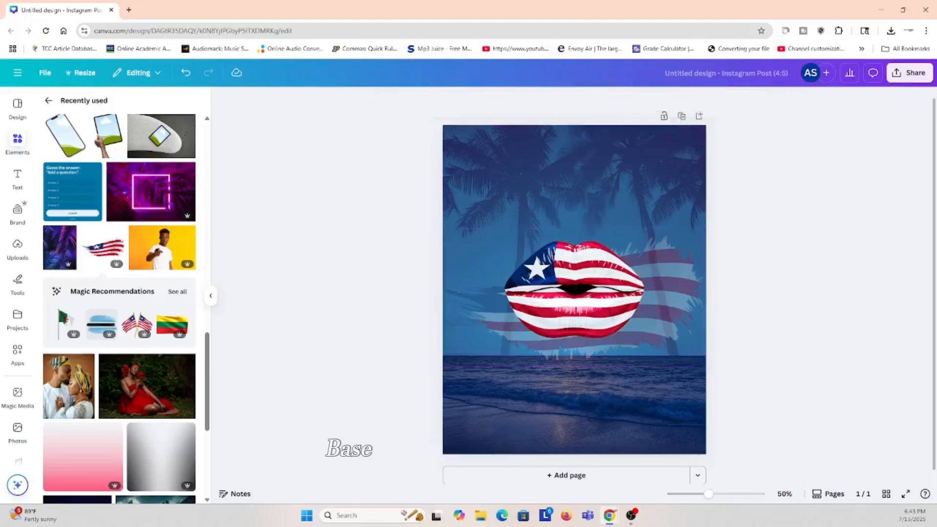
Reduce the brush-stroke flag's opacity further so it looks fainter behind the lips
click(575, 290)
click(676, 288)
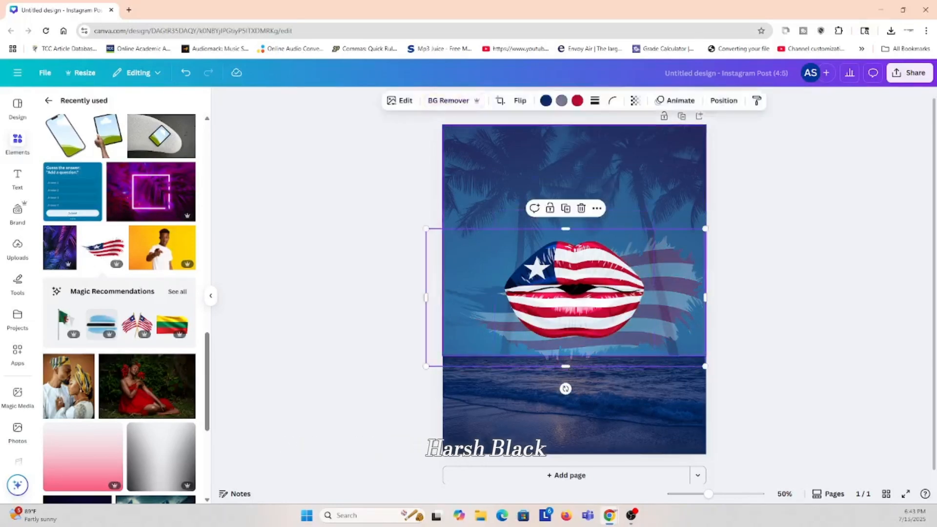
click(635, 100)
drag(606, 141, 594, 141)
key(Escape)
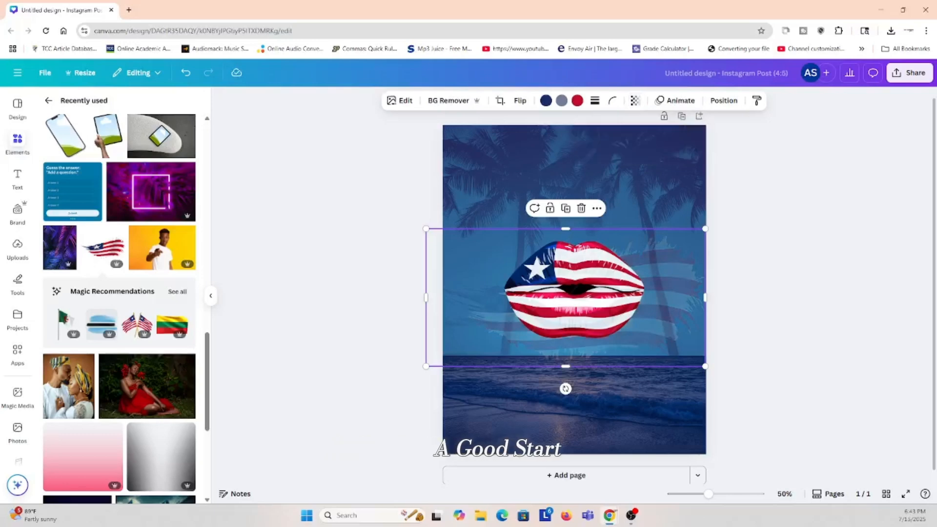
key(Escape)
Search the elements for "African model lady" and show only the photo results
scroll(155, 413, down, 4)
scroll(156, 413, up, 2)
scroll(156, 413, up, 15)
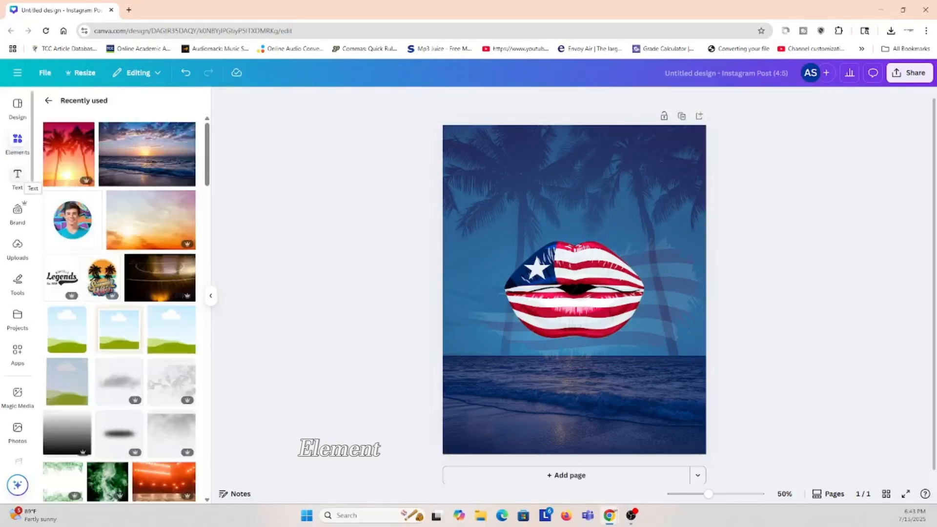
click(48, 100)
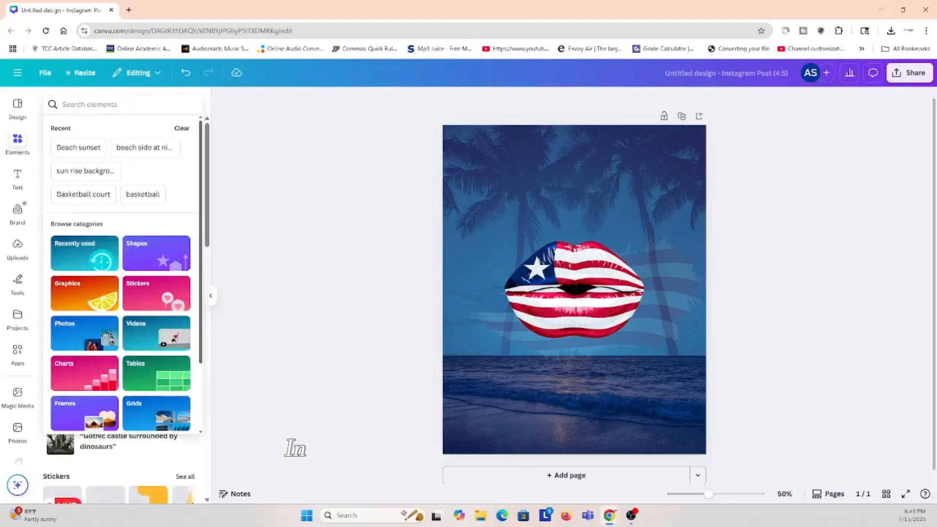
text(I)
key(BackSpace)
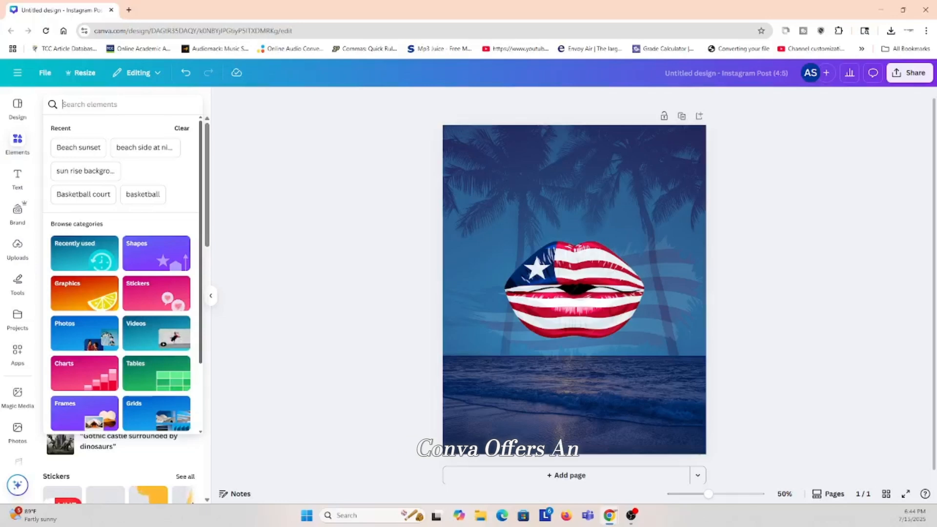
text(Africa)
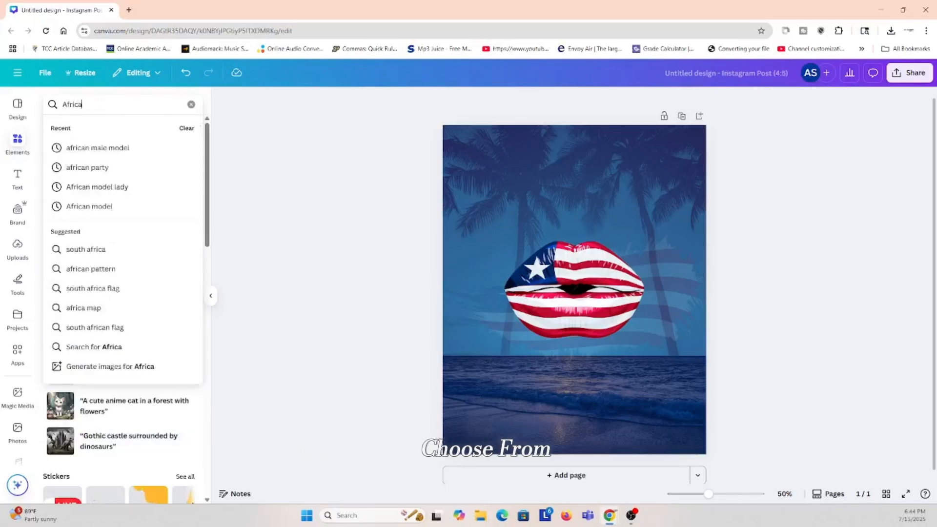
text(n mode)
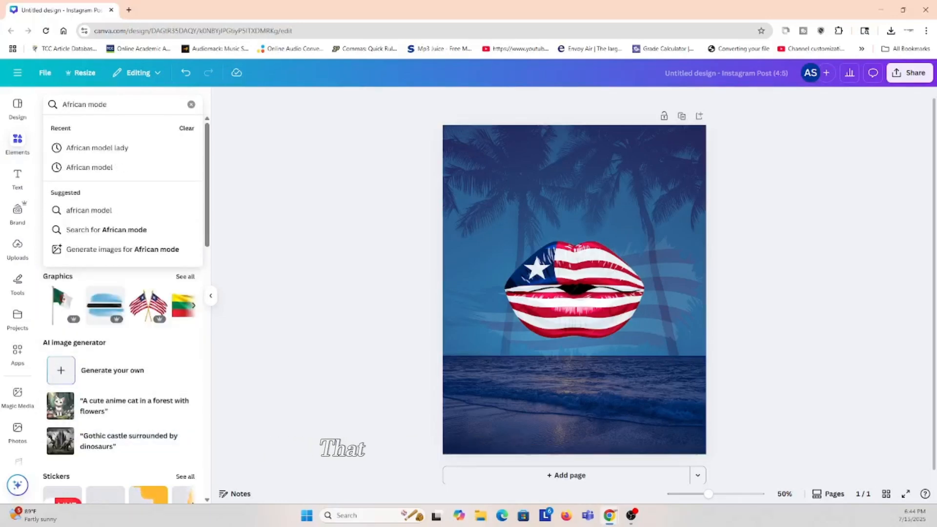
click(97, 148)
click(184, 151)
Add the photo of the standing woman in a long red floral gown and remove its background
scroll(173, 208, down, 5)
scroll(119, 320, down, 6)
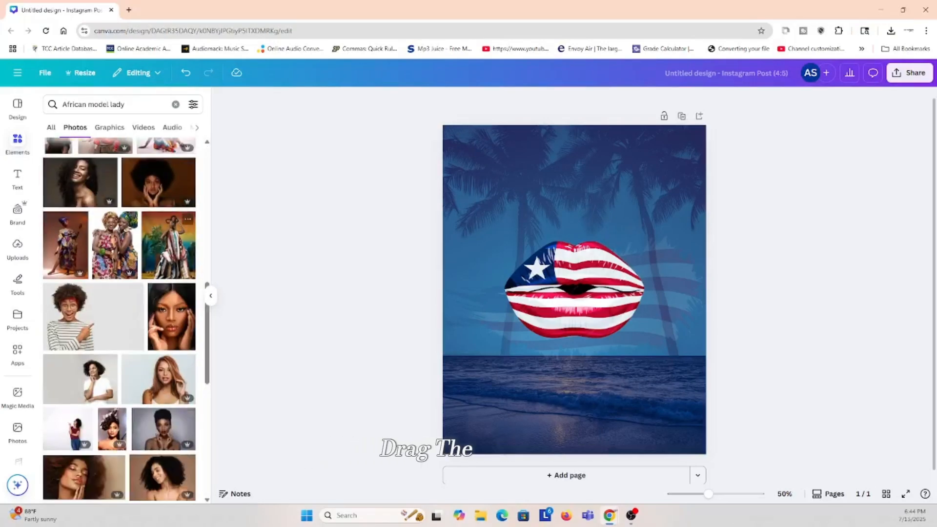
scroll(120, 320, down, 2)
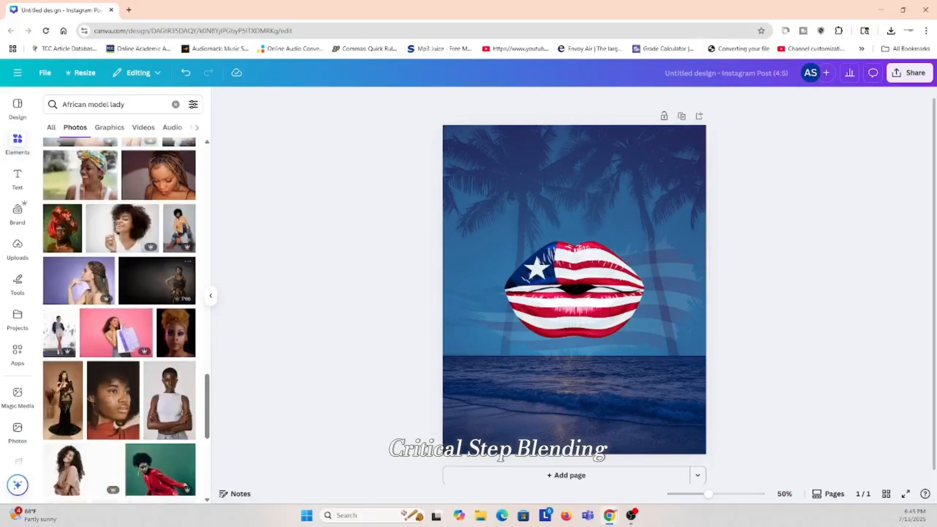
scroll(119, 320, down, 6)
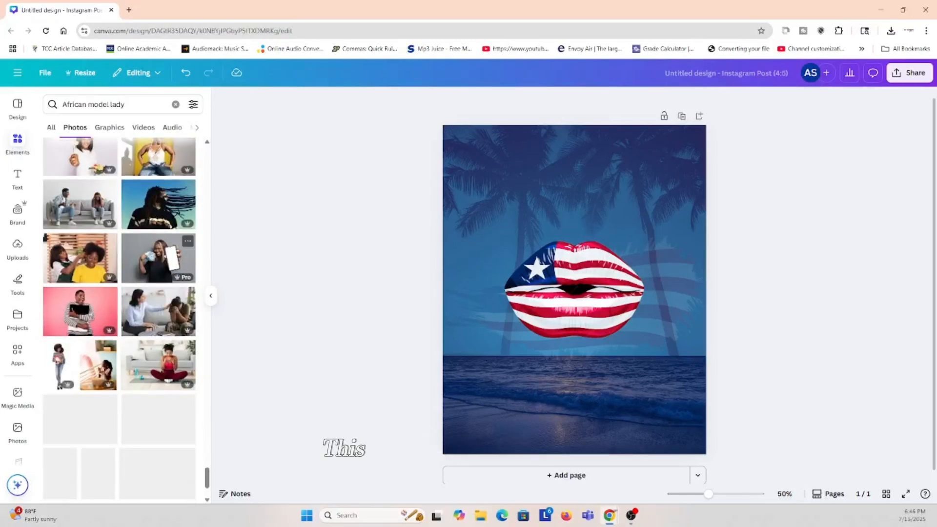
scroll(119, 321, down, 15)
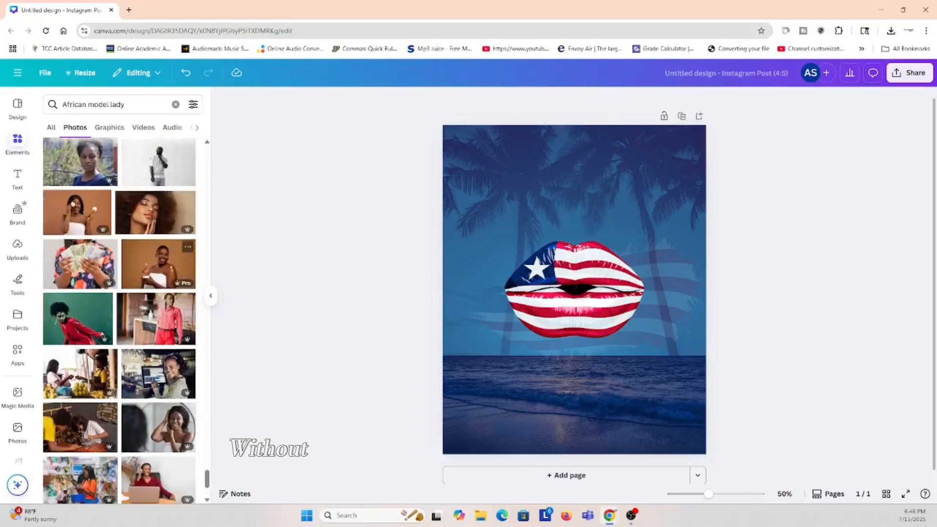
scroll(120, 321, down, 5)
click(66, 282)
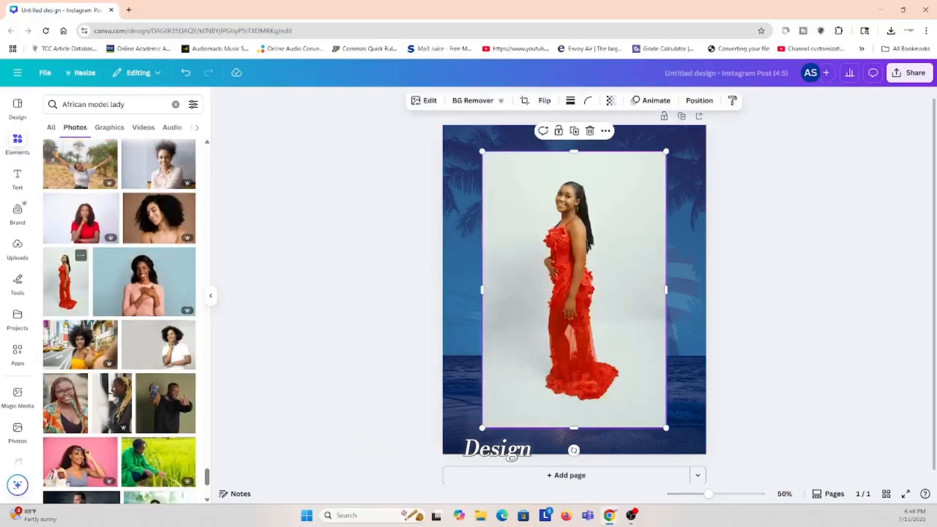
click(449, 101)
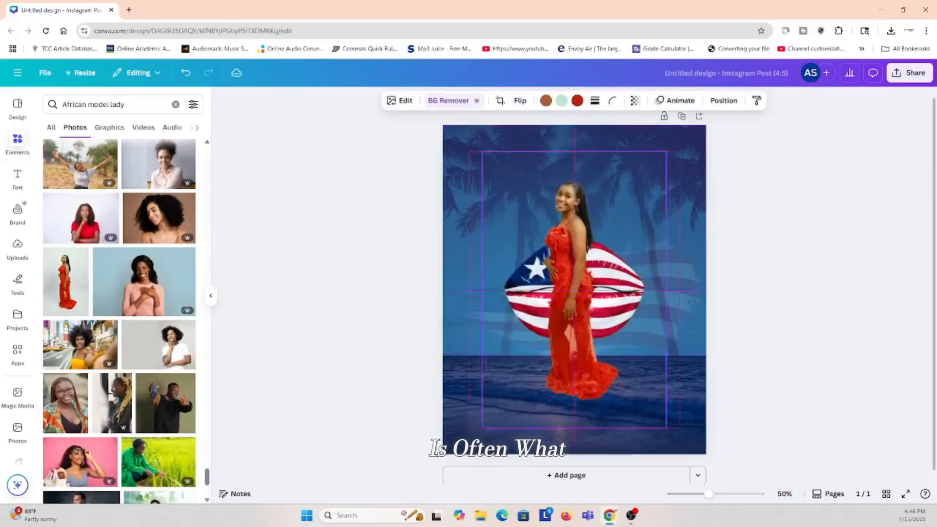
Resize and position the woman in front of the lips, with her gown's hem near the page's lower edge
drag(574, 293, 665, 355)
click(800, 312)
click(665, 341)
drag(574, 214, 542, 167)
drag(647, 337, 587, 342)
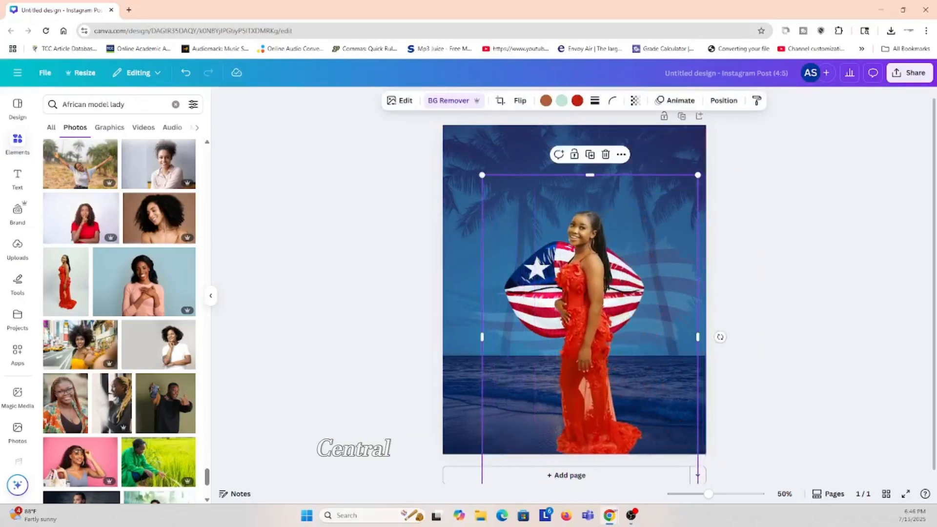
drag(698, 175, 666, 224)
drag(581, 322, 588, 300)
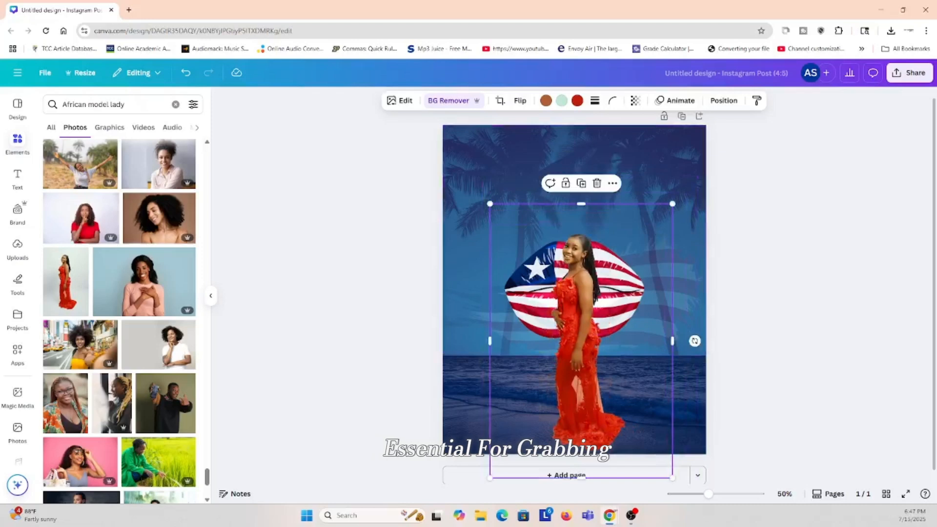
click(791, 303)
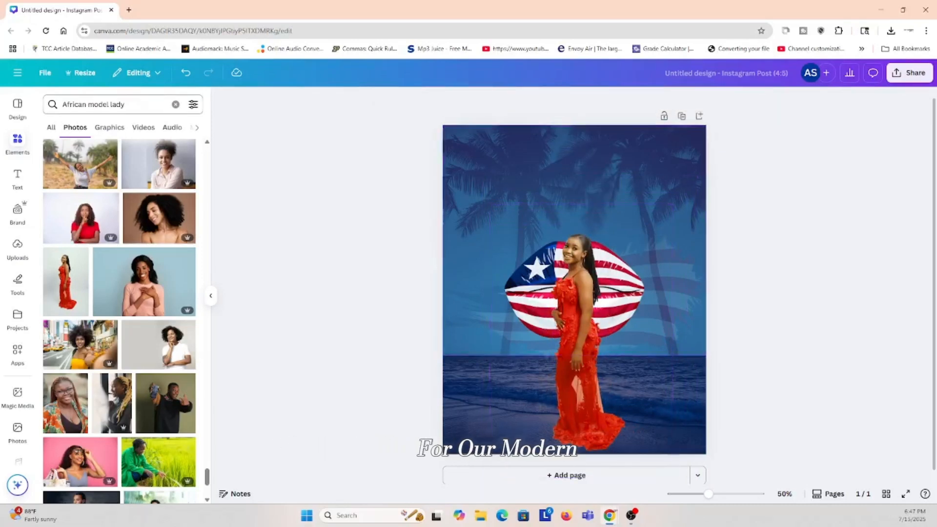
Clear the element search and add a heading text box to the page
click(175, 104)
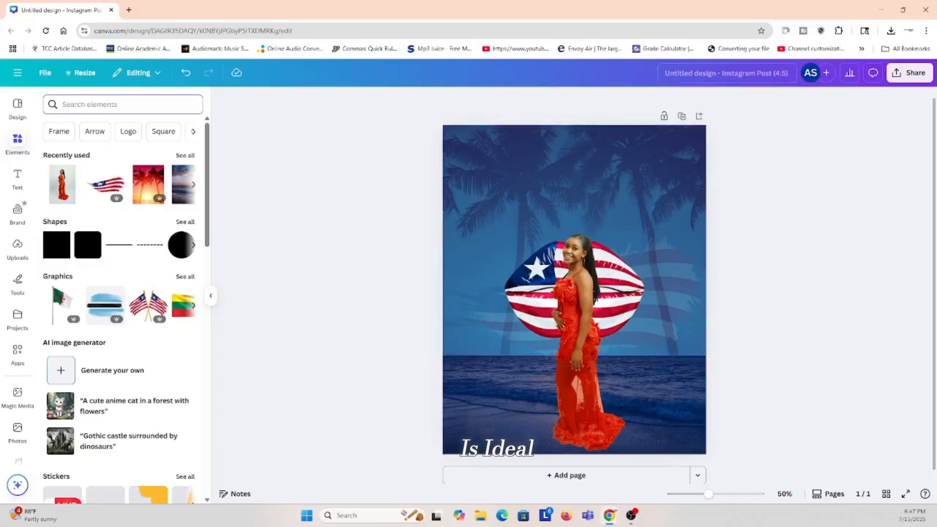
click(18, 179)
click(117, 104)
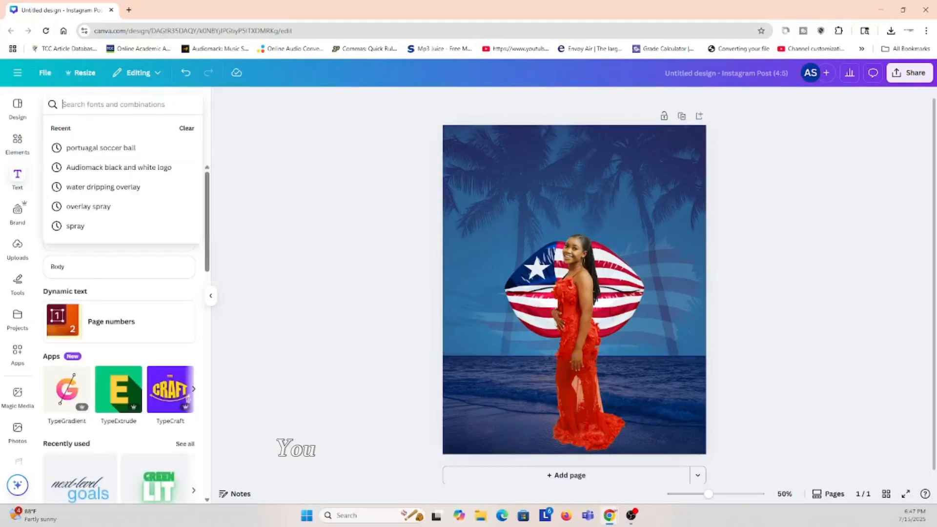
click(273, 196)
click(118, 206)
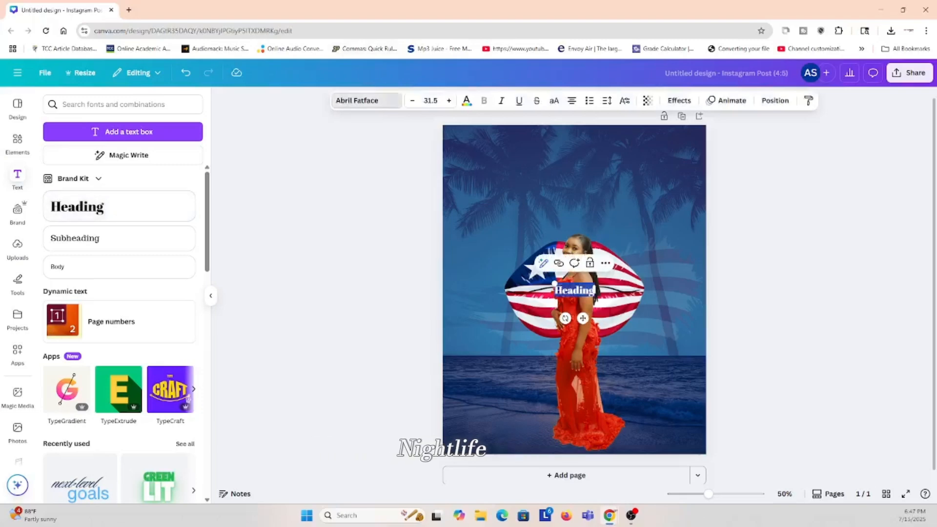
Try the Borsok and Wedges display fonts on the heading and settle on Cubao
click(366, 101)
click(167, 172)
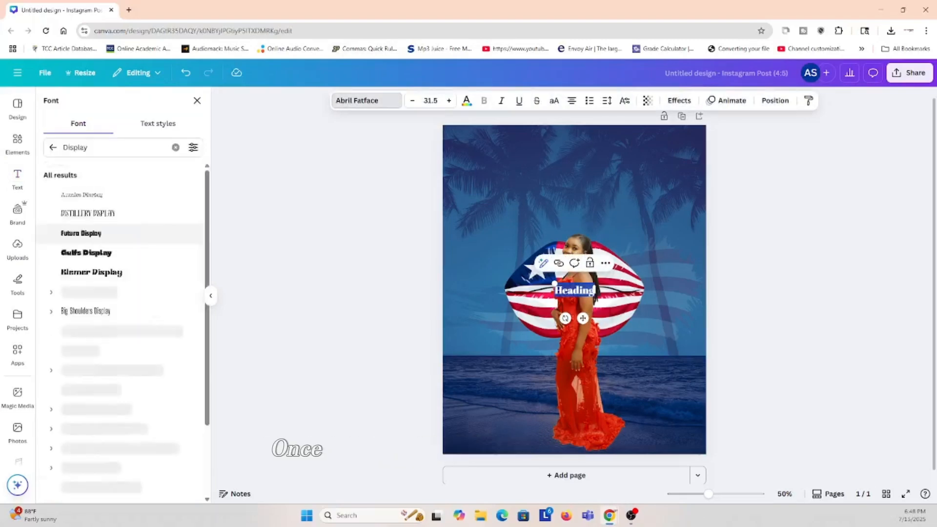
scroll(147, 227, down, 3)
scroll(122, 223, down, 15)
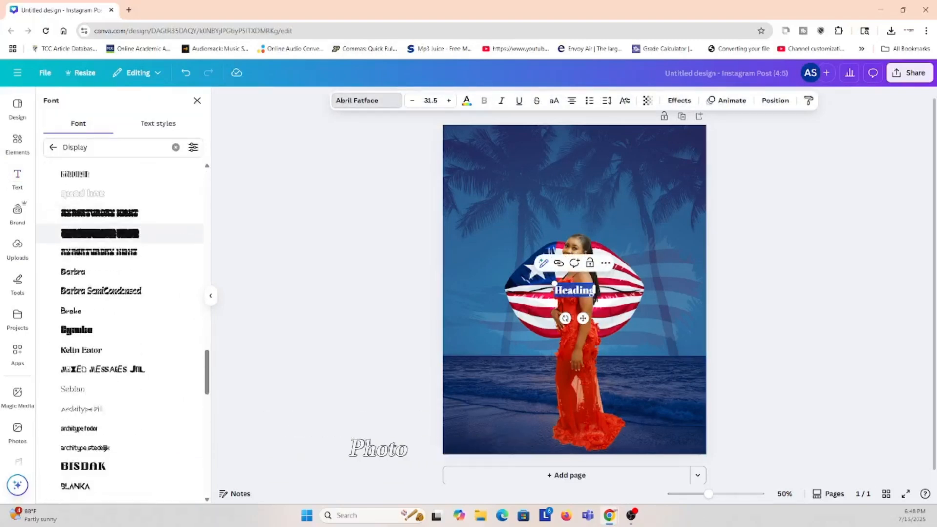
scroll(122, 224, down, 10)
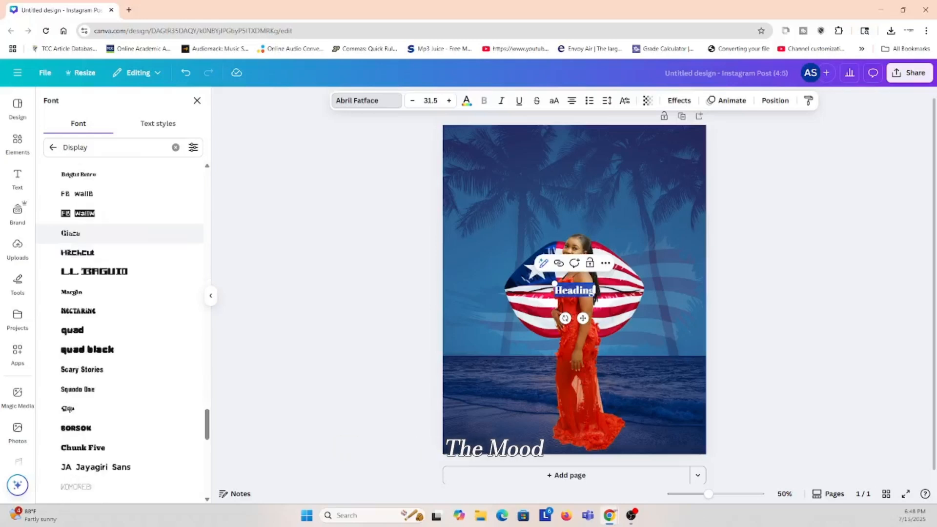
click(76, 233)
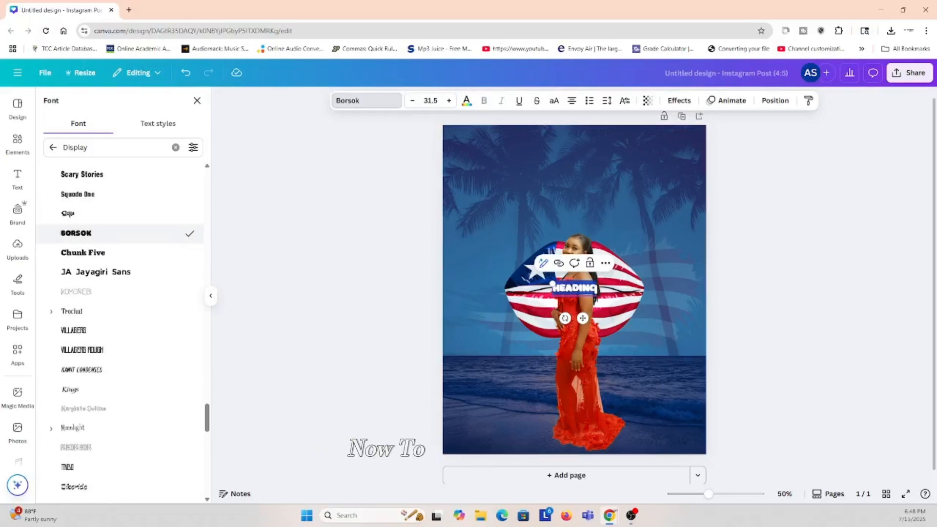
scroll(122, 227, down, 12)
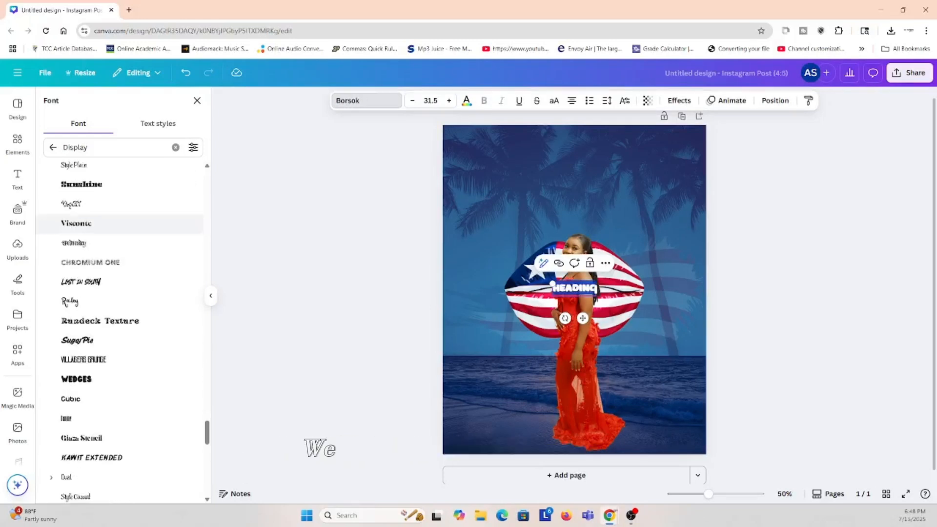
scroll(98, 225, down, 2)
click(76, 281)
scroll(98, 281, down, 6)
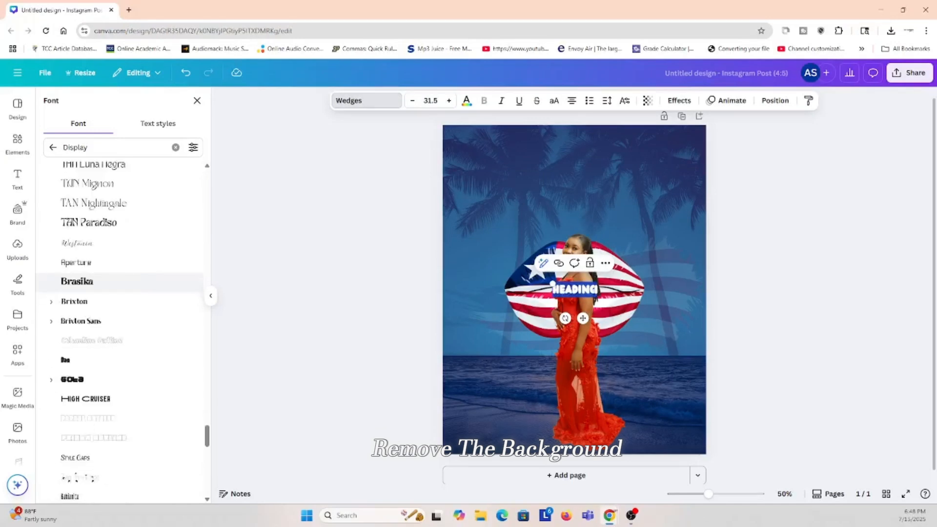
scroll(98, 264, down, 5)
click(73, 262)
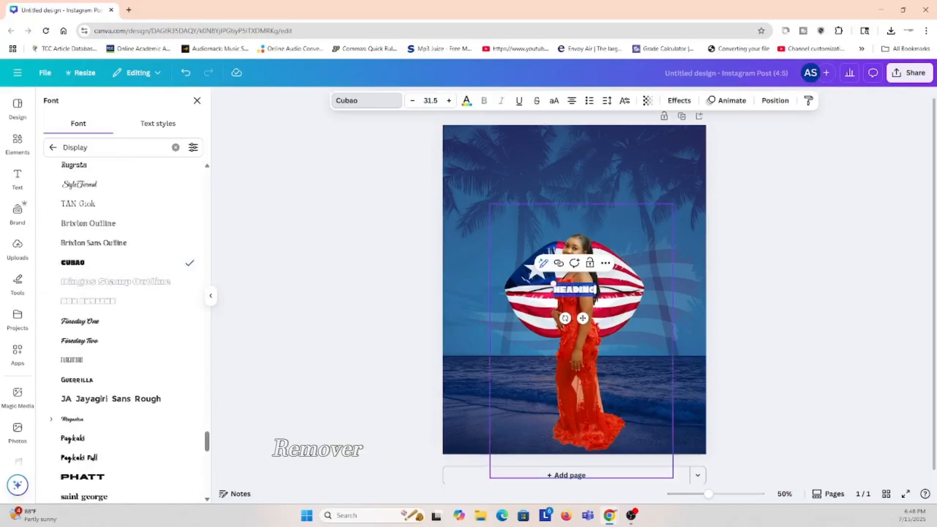
Enlarge the heading to size 90.9 above the lips and color it bright red from the flag's photo colors
drag(554, 283, 475, 261)
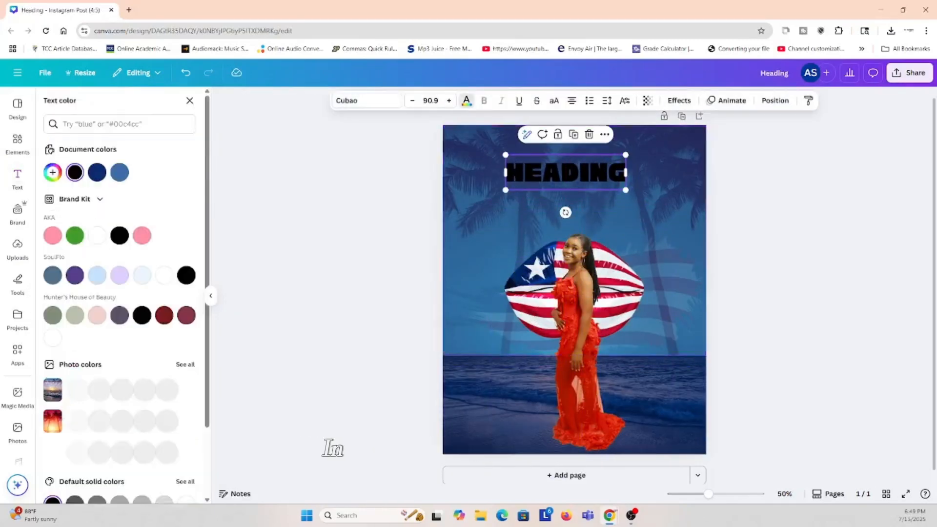
click(74, 440)
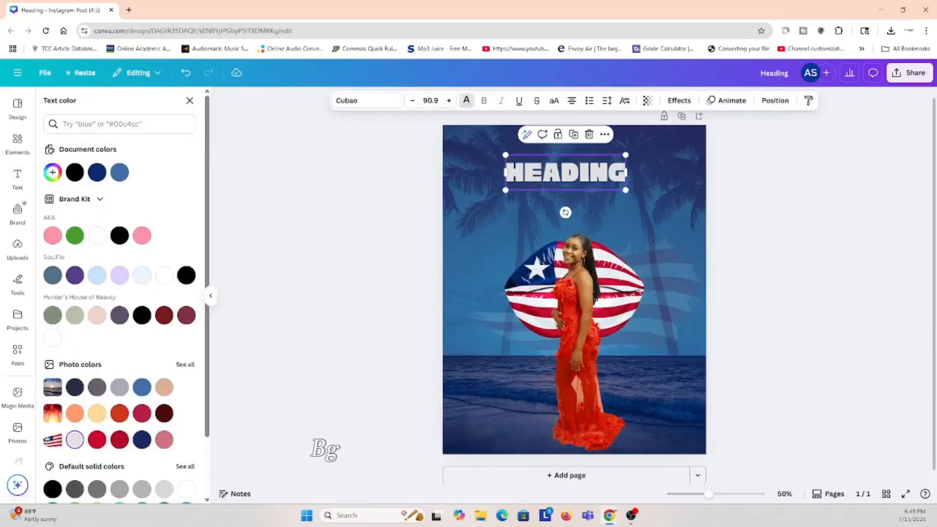
double_click(566, 172)
click(97, 439)
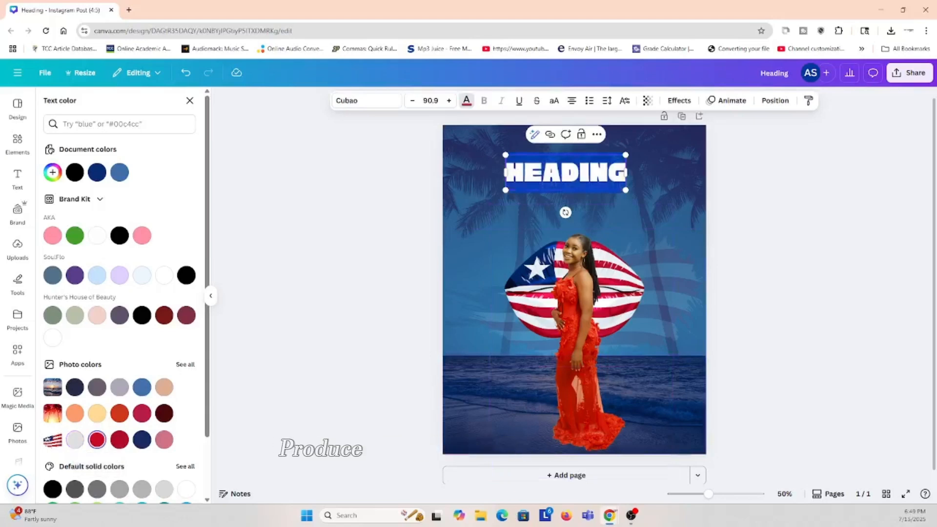
Replace the heading text with "LIB MUSIC PARTY"
key(BackSpace)
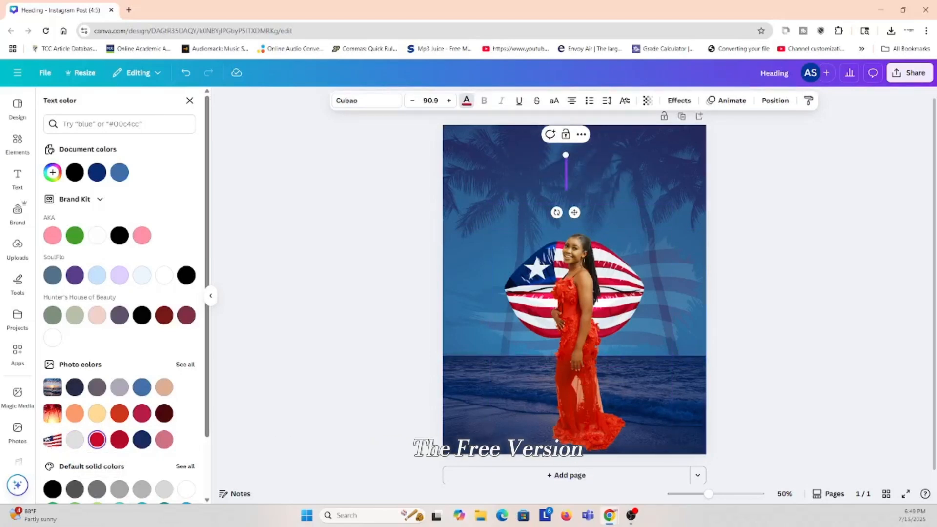
text(LIB)
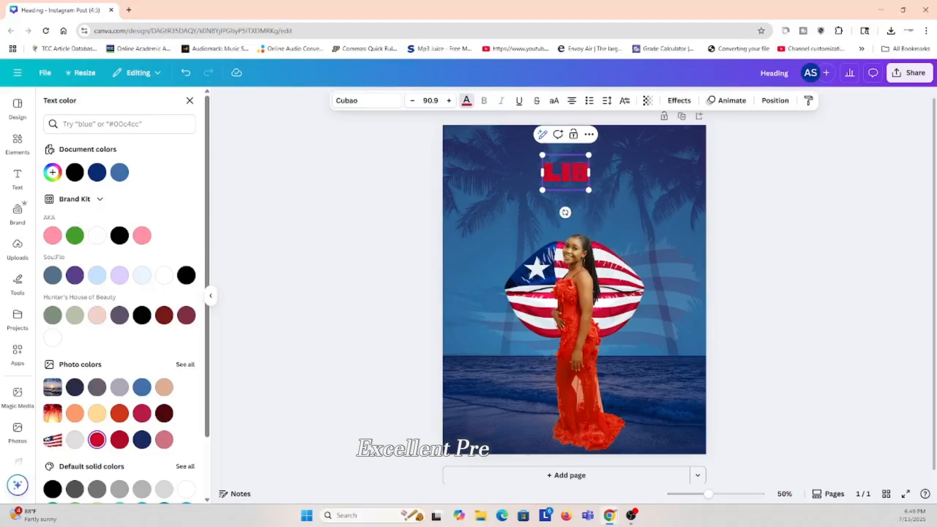
text( MUSIC PARTY)
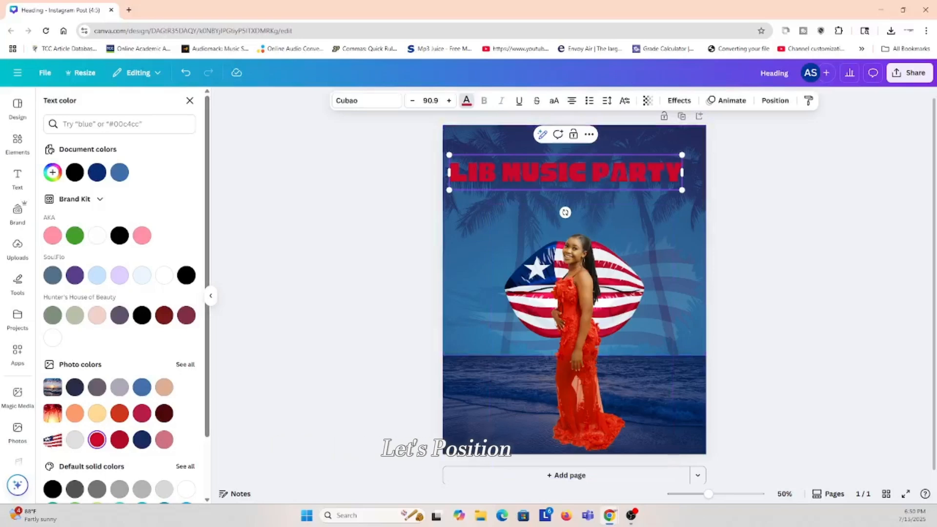
Move the title slightly higher on the page and align it to the page's horizontal center
click(190, 101)
drag(613, 182, 612, 166)
right_click(612, 167)
mouse_move(684, 305)
click(779, 326)
click(786, 323)
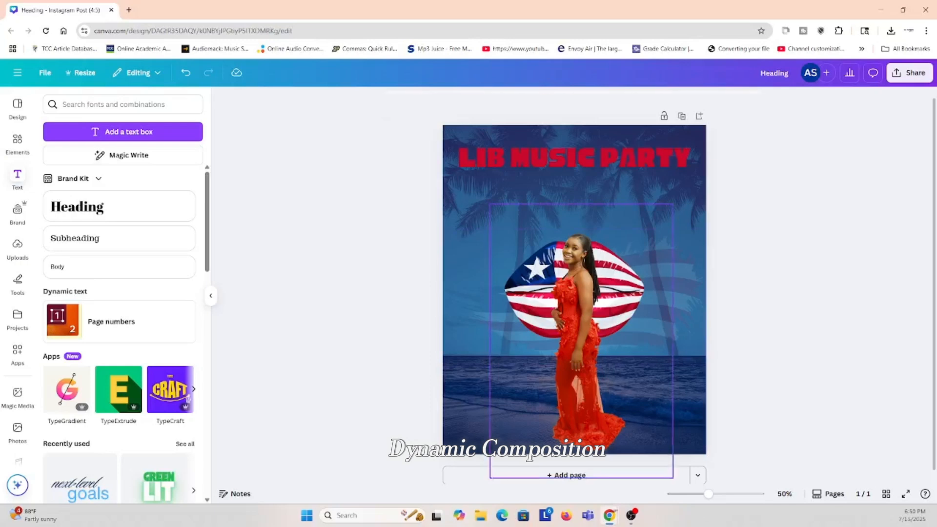
Search the elements library for "transparent gradient background" and show all matching graphics
click(581, 312)
click(781, 312)
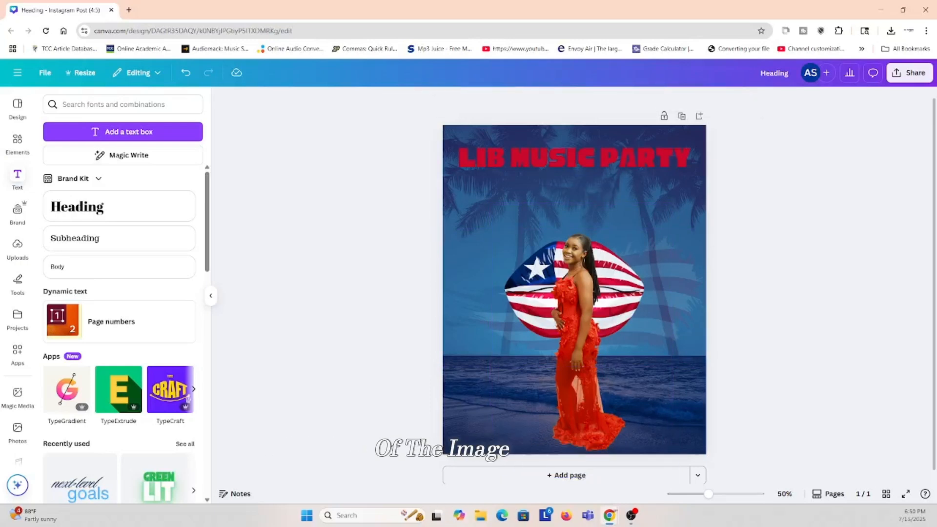
click(18, 141)
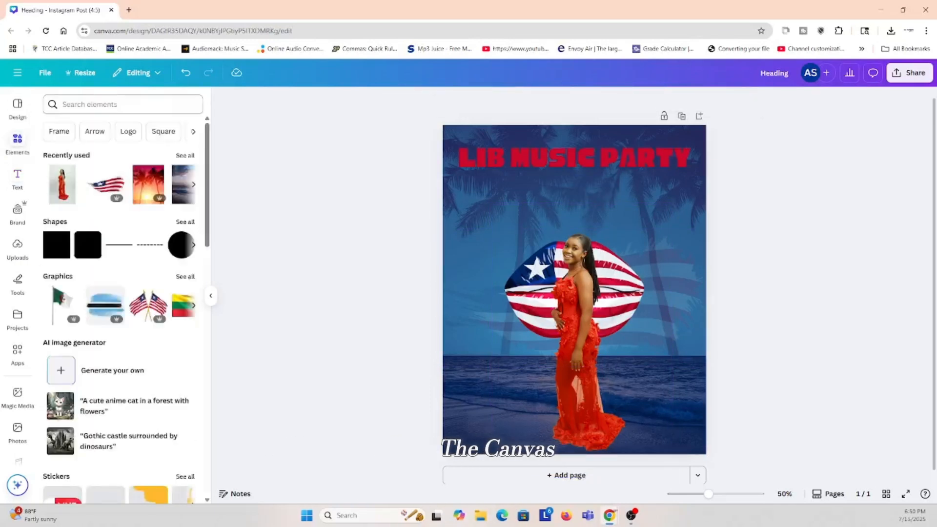
text(GRADI)
key(Down)
key(Return)
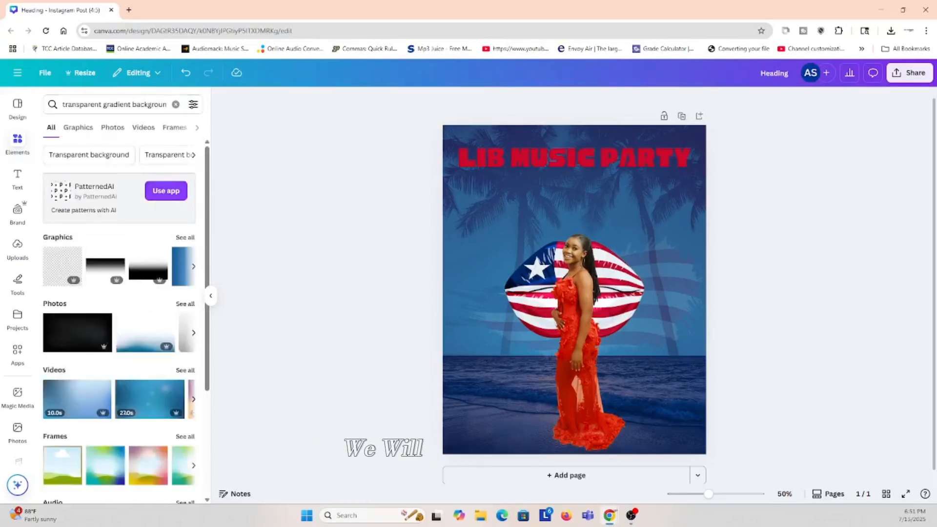
click(185, 238)
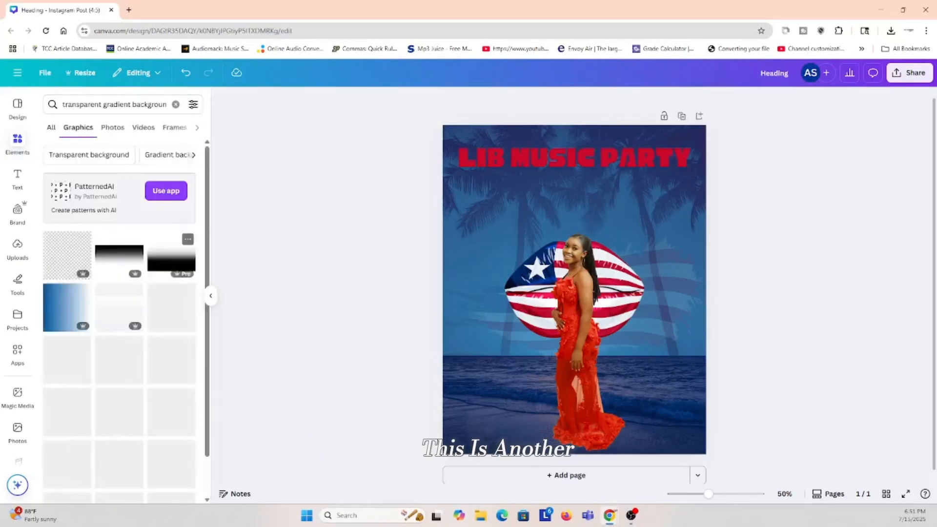
Add the blue fading gradient graphic and stretch it across the page's full width over the sea and the woman's legs
scroll(184, 237, down, 4)
scroll(171, 220, down, 10)
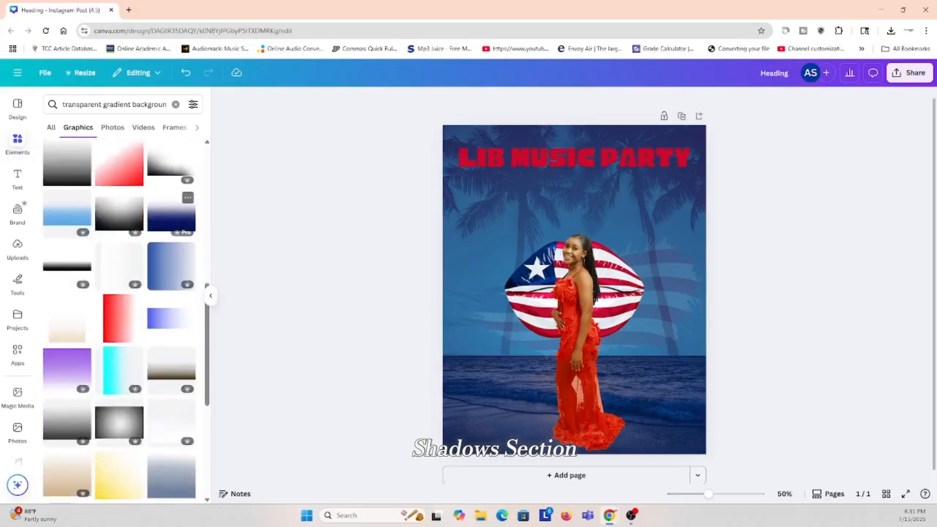
scroll(171, 225, down, 13)
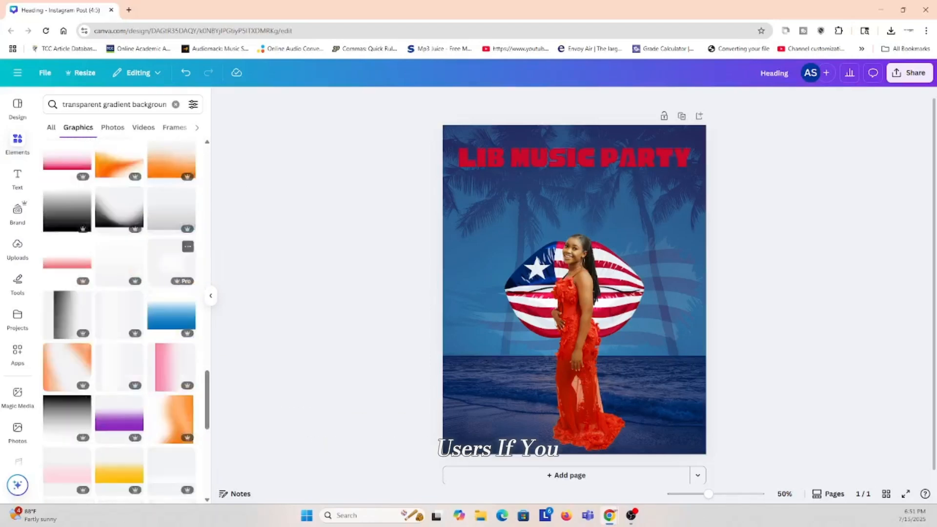
click(171, 314)
drag(539, 391, 491, 423)
drag(543, 455, 605, 492)
drag(605, 391, 745, 393)
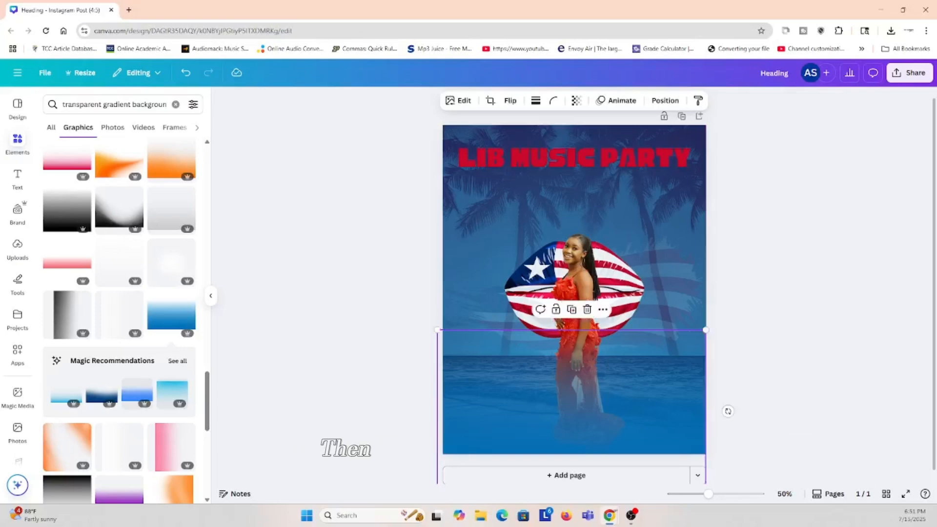
click(762, 400)
click(640, 405)
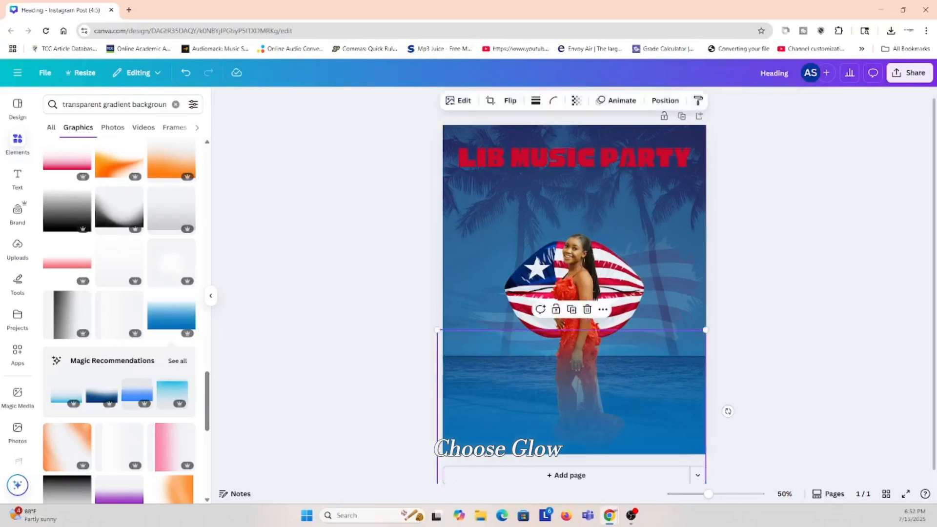
Add the red fading gradient graphic, rotated to fade downward across the page's upper part, and recolor it light gray from the flag's photo colors
scroll(171, 303, up, 10)
scroll(120, 303, up, 10)
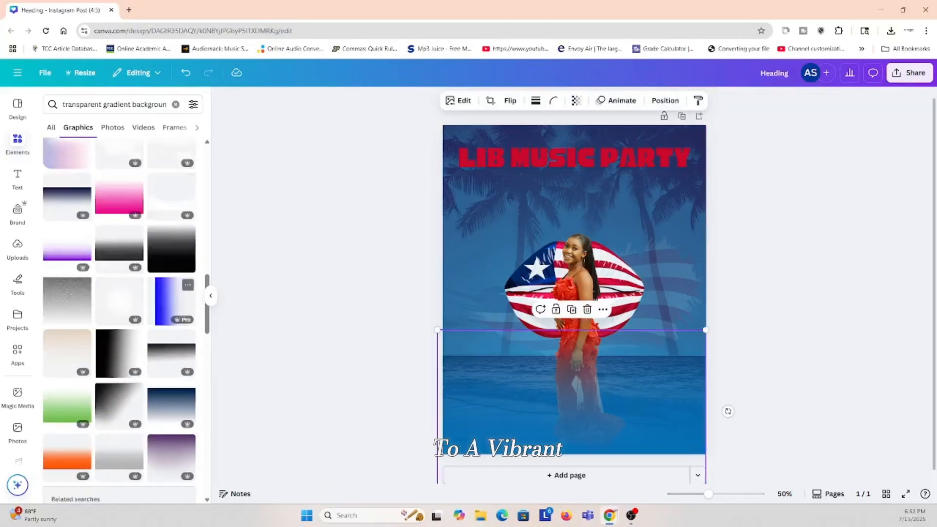
click(117, 267)
drag(568, 322, 530, 290)
drag(650, 258, 374, 258)
drag(493, 229, 533, 186)
click(562, 100)
click(74, 439)
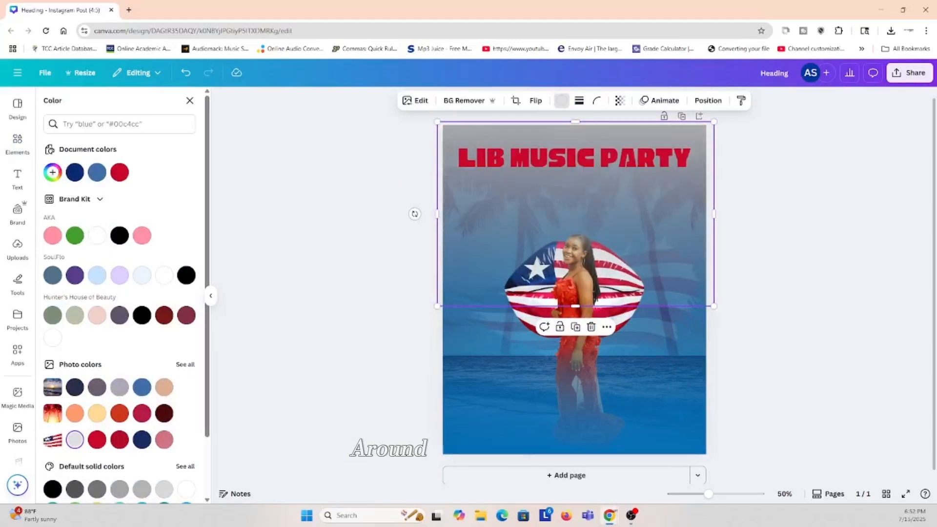
Extend the gray gradient slightly downward and fit its upper and side edges to the page boundaries
drag(576, 310, 576, 327)
click(781, 234)
click(679, 215)
drag(714, 224, 705, 224)
drag(571, 122, 571, 125)
drag(437, 226, 443, 226)
click(363, 235)
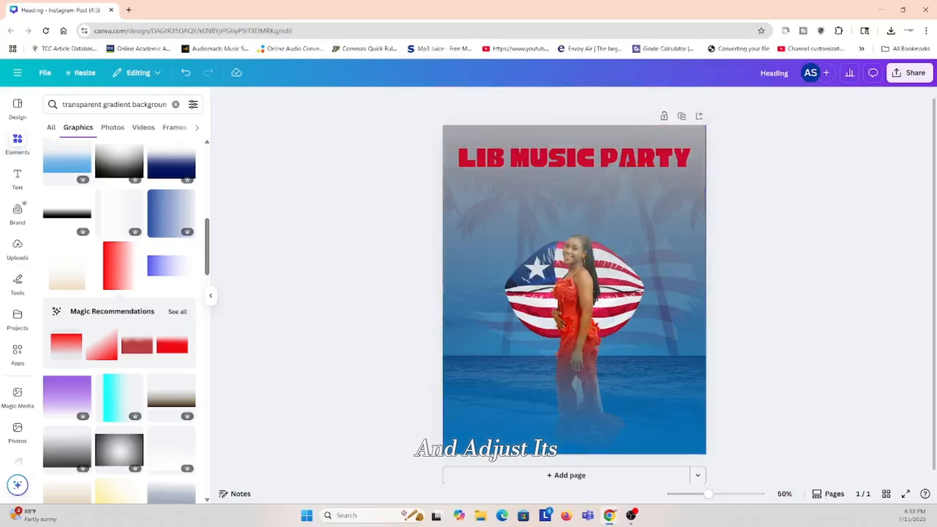
click(679, 219)
drag(705, 226, 706, 226)
click(781, 235)
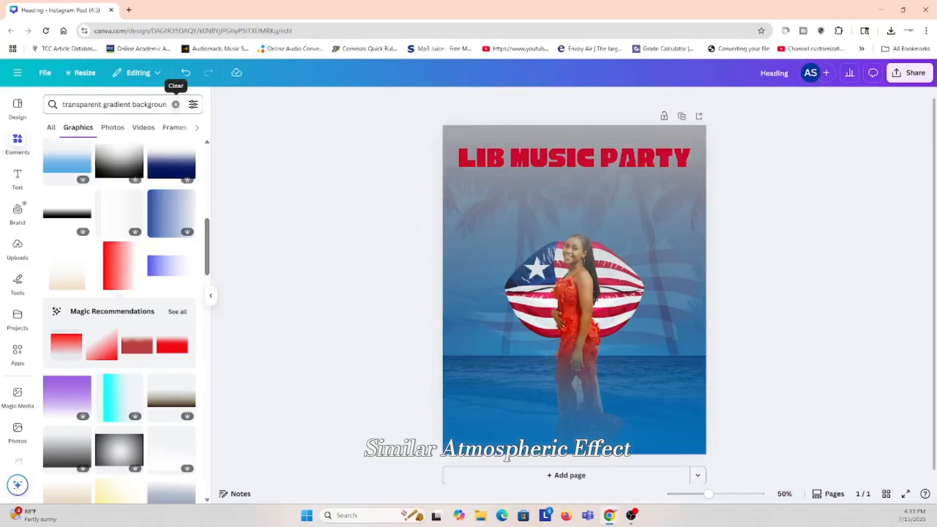
Add body text reading "Get your Tickets Here" on the page to the left of the lips
click(17, 178)
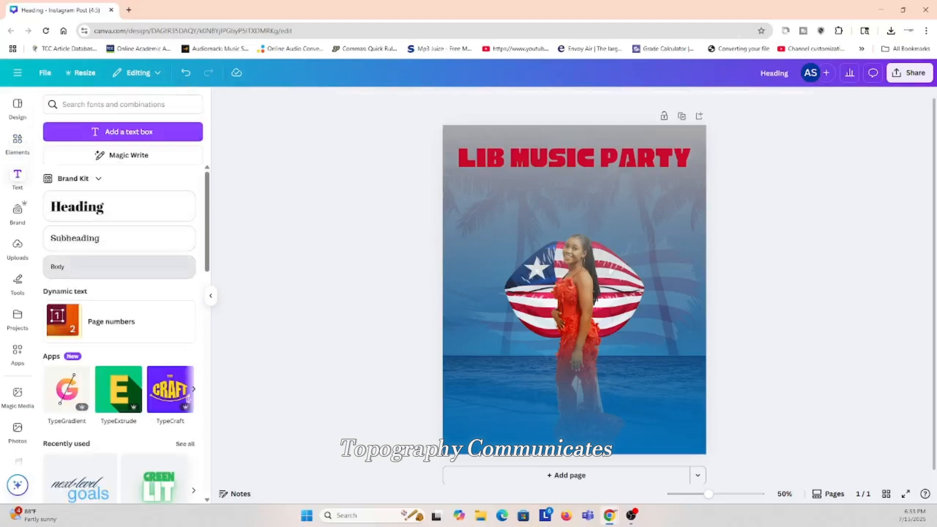
click(73, 266)
drag(583, 314, 477, 280)
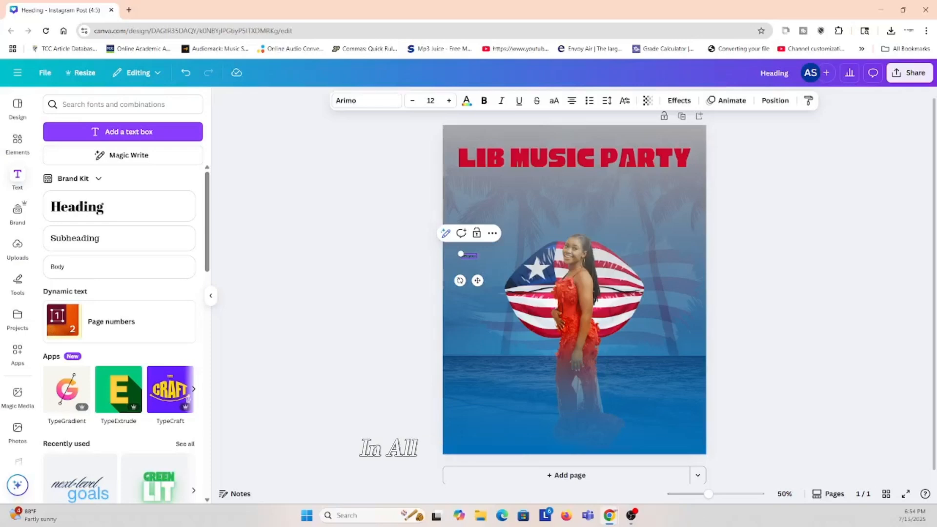
text(Here)
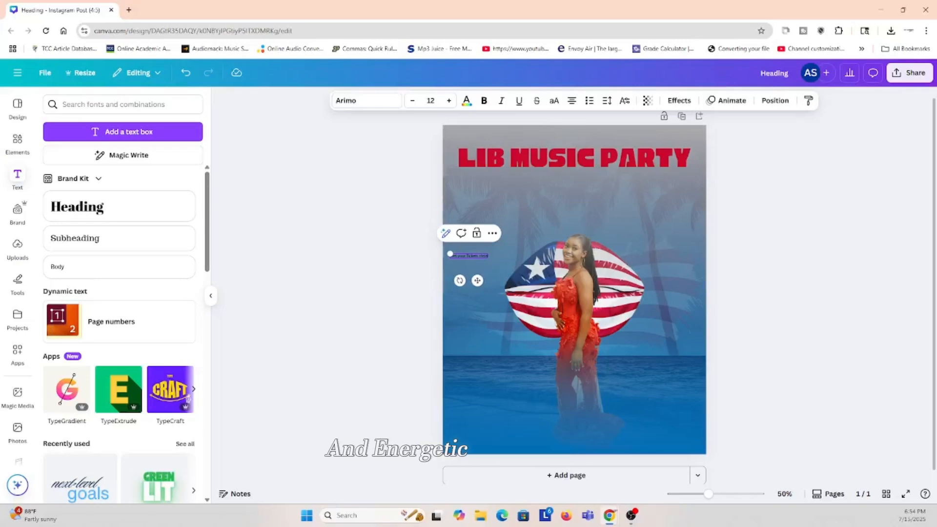
Color the ticket text light gray, enlarge it to size 17 and make it bold
key(ctrl+a)
click(467, 100)
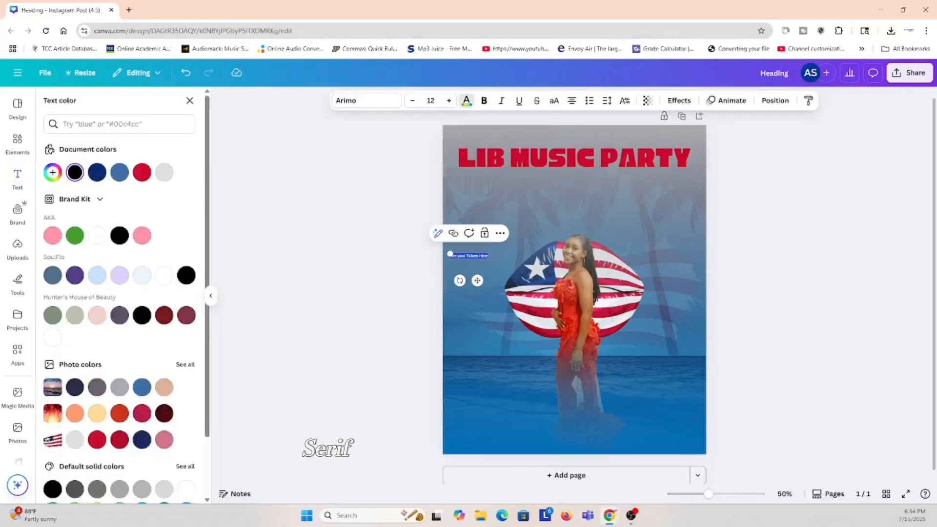
click(467, 100)
click(467, 100)
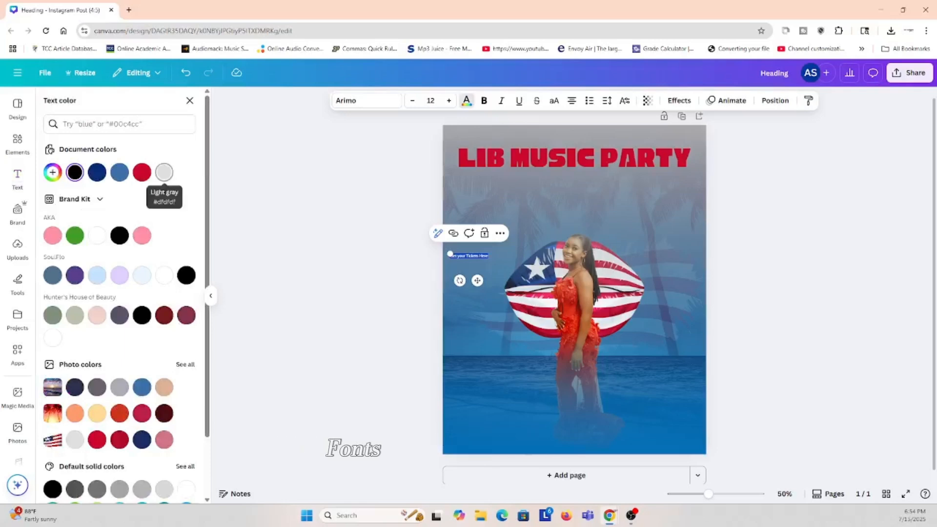
mouse_move(449, 254)
mouse_down()
mouse_move(437, 252)
mouse_move(470, 253)
mouse_move(447, 250)
mouse_up()
click(413, 266)
click(474, 252)
click(484, 101)
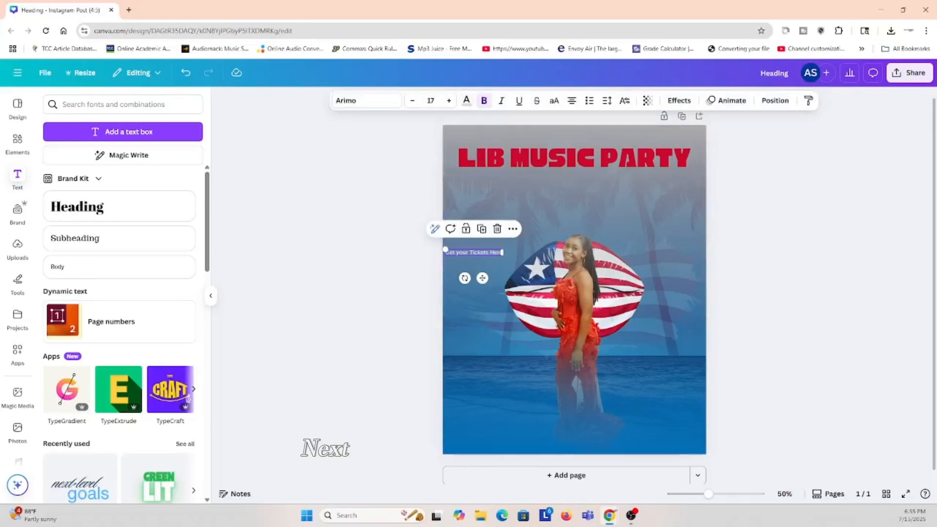
Try several photo colors on the ticket text, ending with light orange
click(467, 101)
click(97, 439)
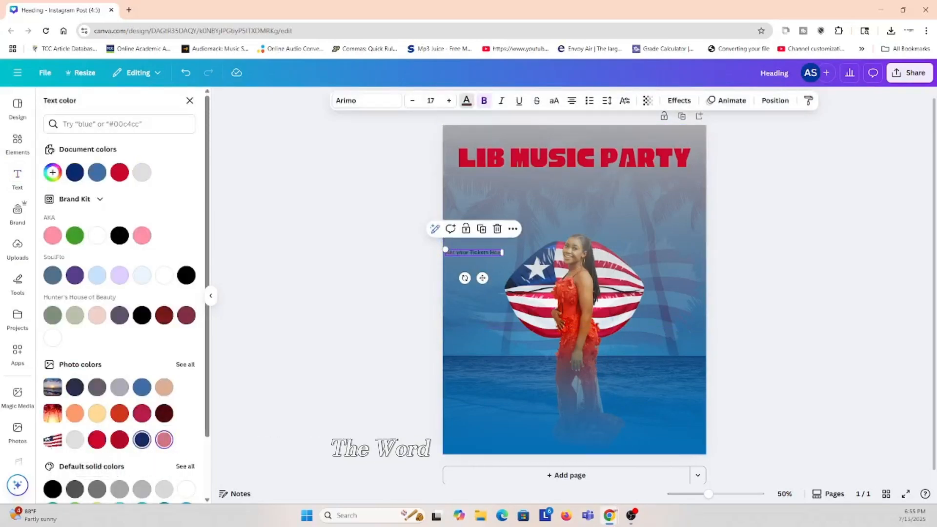
click(164, 387)
click(164, 414)
click(74, 414)
click(188, 399)
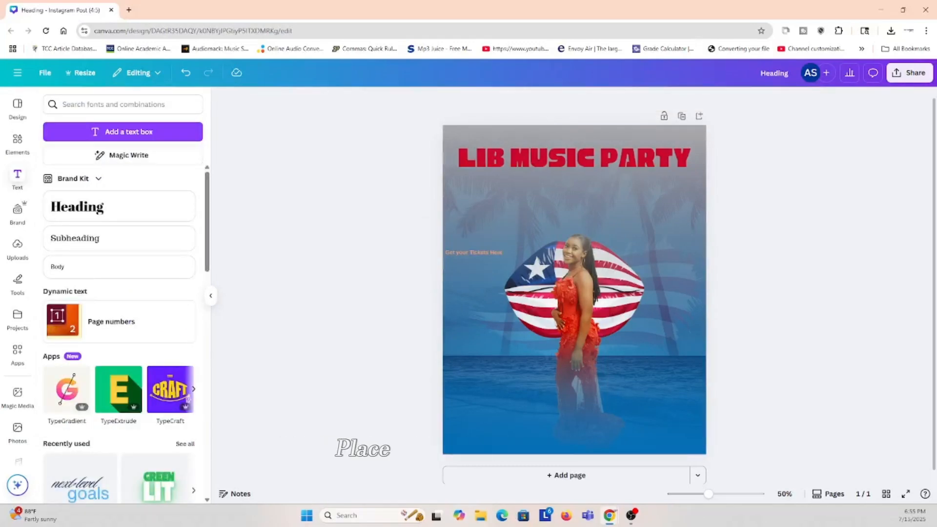
Color the "Get your Tickets Here" text white from the AKA brand colors
click(474, 252)
click(467, 101)
click(96, 236)
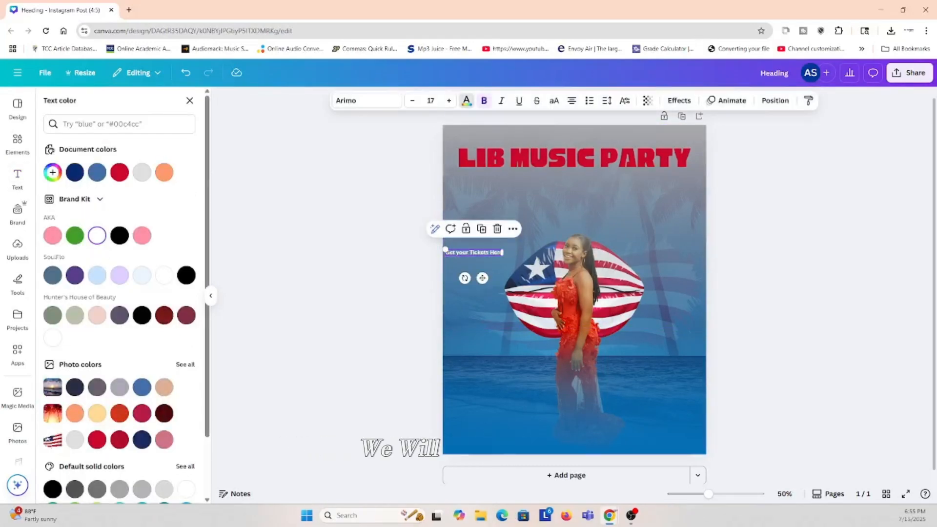
key(Escape)
Try left and center page alignment on the ticket text and place it just inside the page's left edge beside the lips
drag(473, 252, 478, 252)
right_click(490, 252)
mouse_move(533, 352)
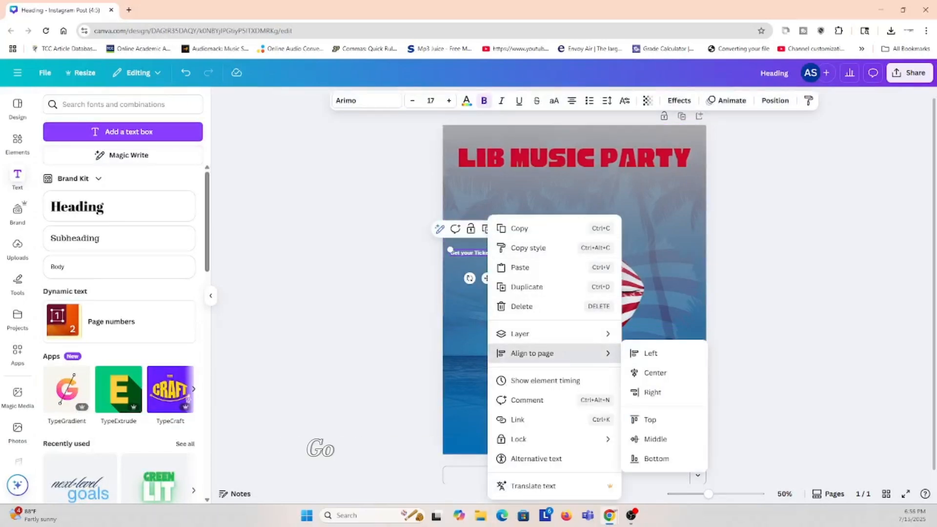
click(650, 351)
right_click(483, 252)
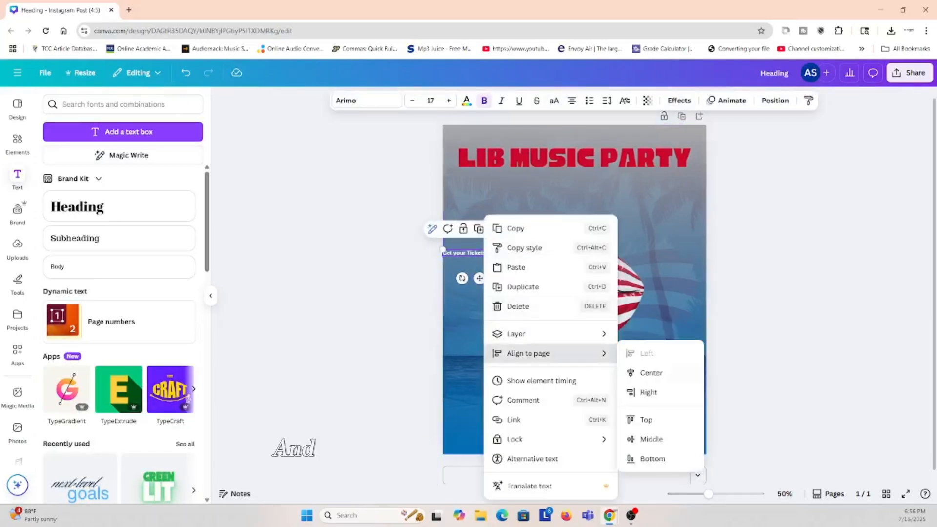
click(651, 371)
drag(575, 252, 482, 252)
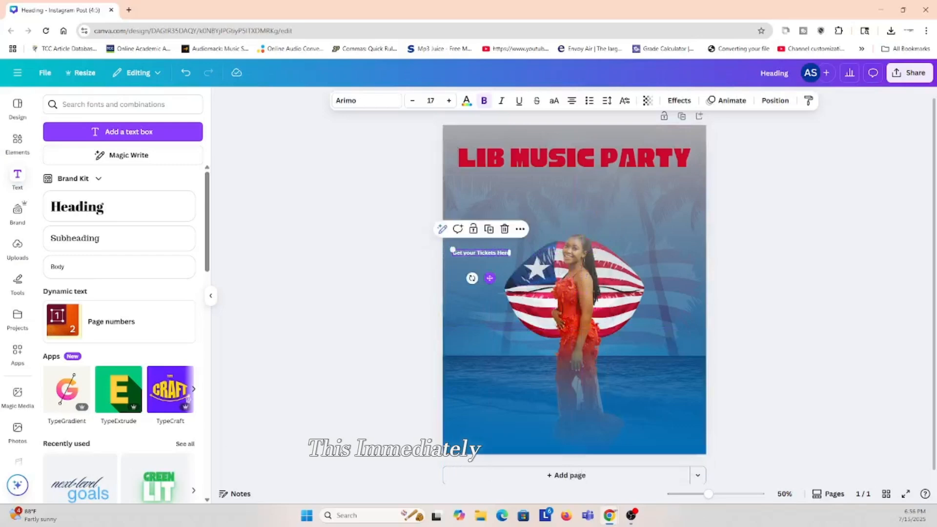
key(Escape)
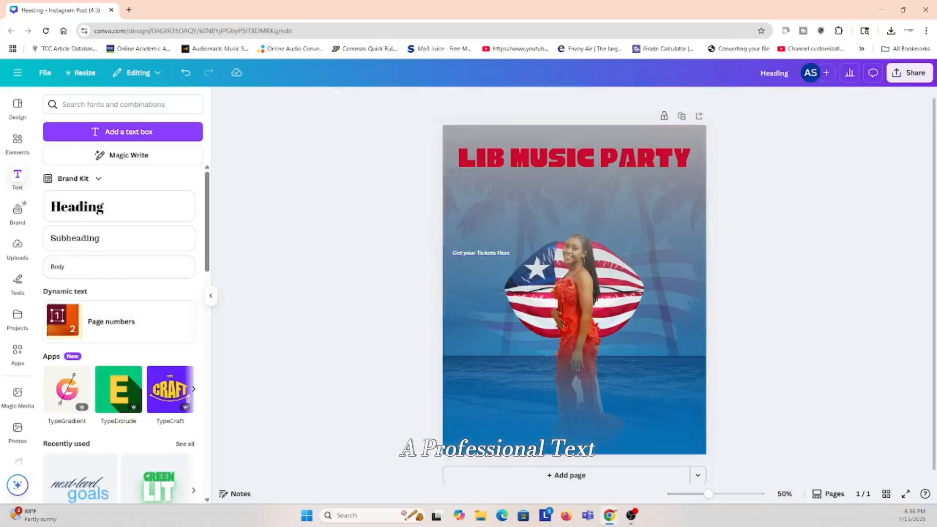
scroll(18, 268, down, 10)
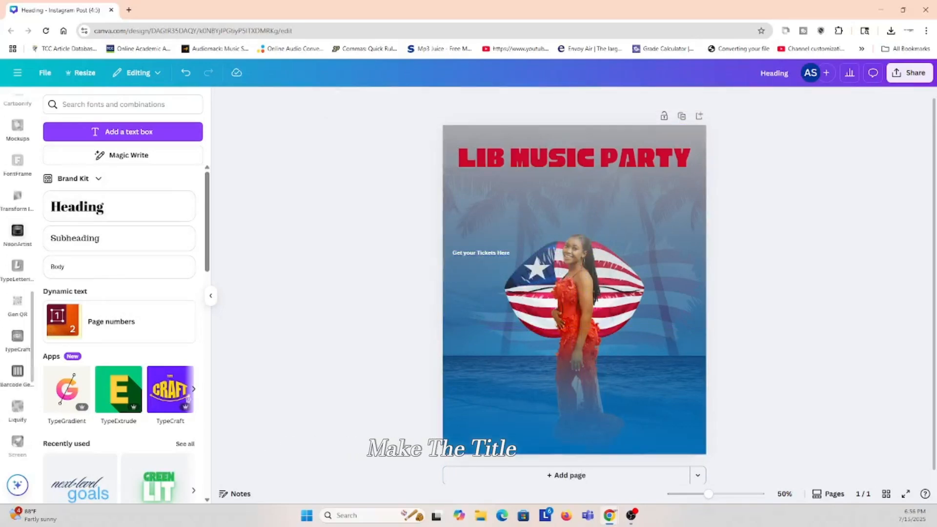
scroll(17, 268, down, 5)
click(17, 418)
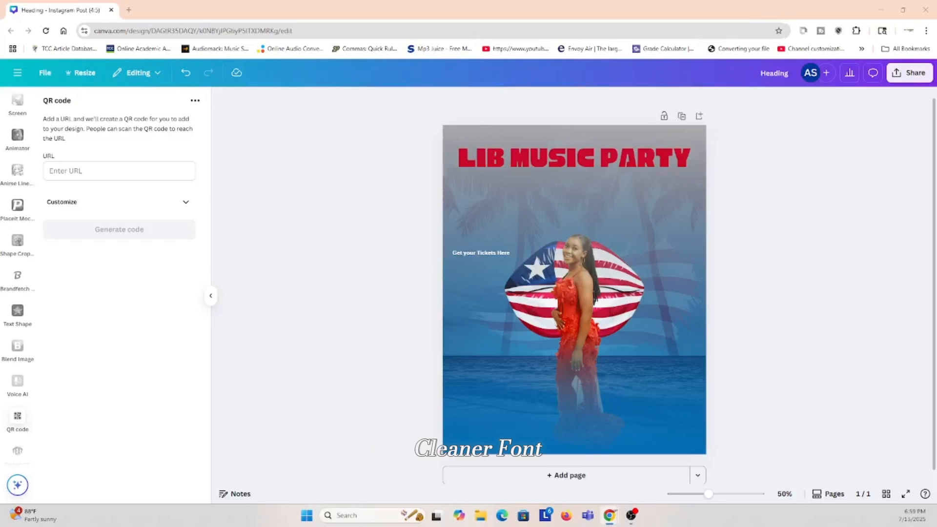
click(119, 171)
key(ctrl+v)
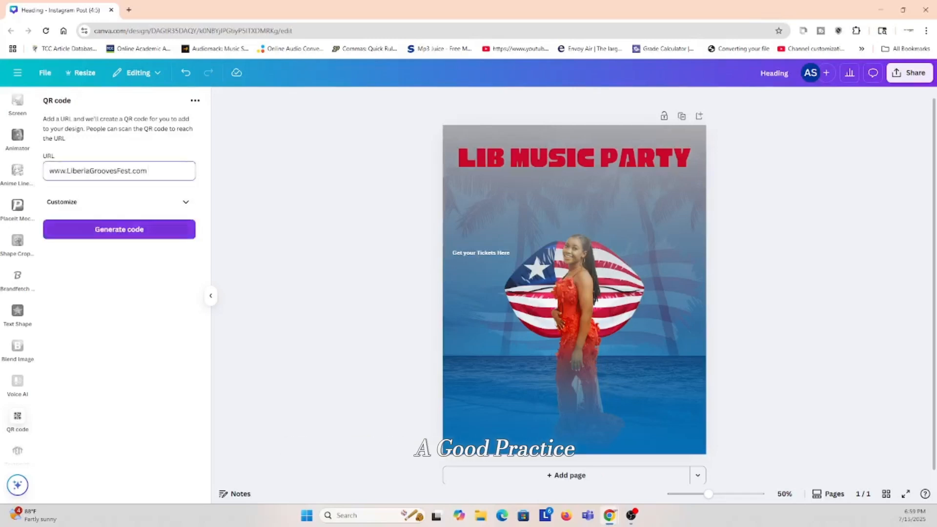
click(119, 230)
drag(522, 342, 580, 285)
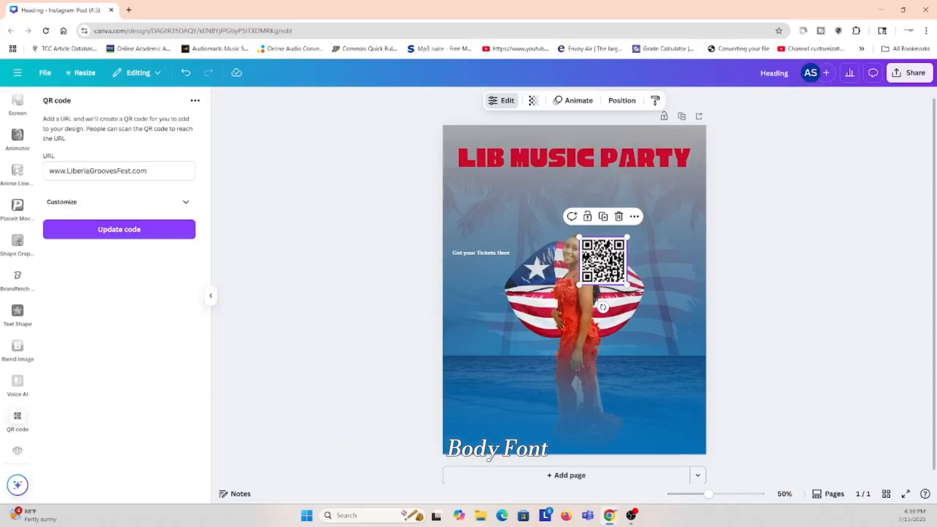
Recolor the QR code with a red foreground on a dark blue background and place it, slightly smaller, beneath the ticket text
click(185, 202)
click(184, 251)
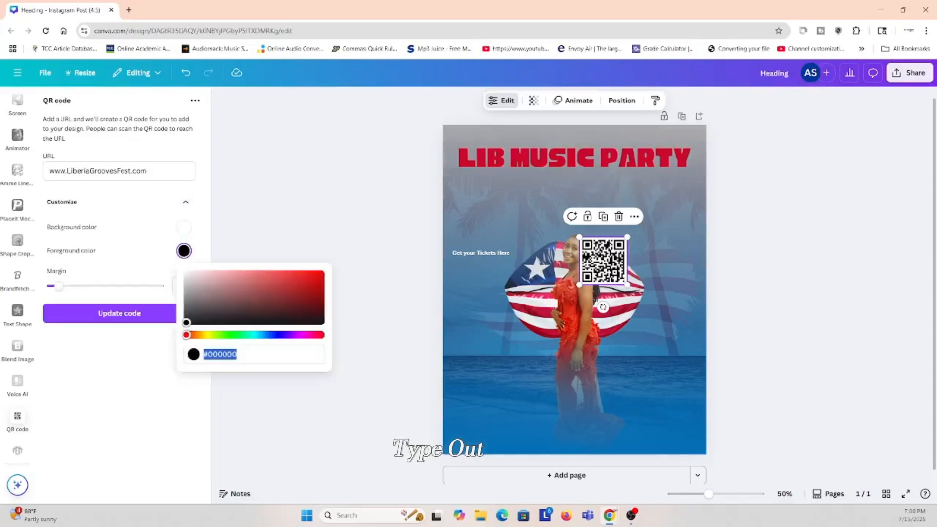
click(318, 276)
click(184, 228)
click(274, 312)
click(316, 268)
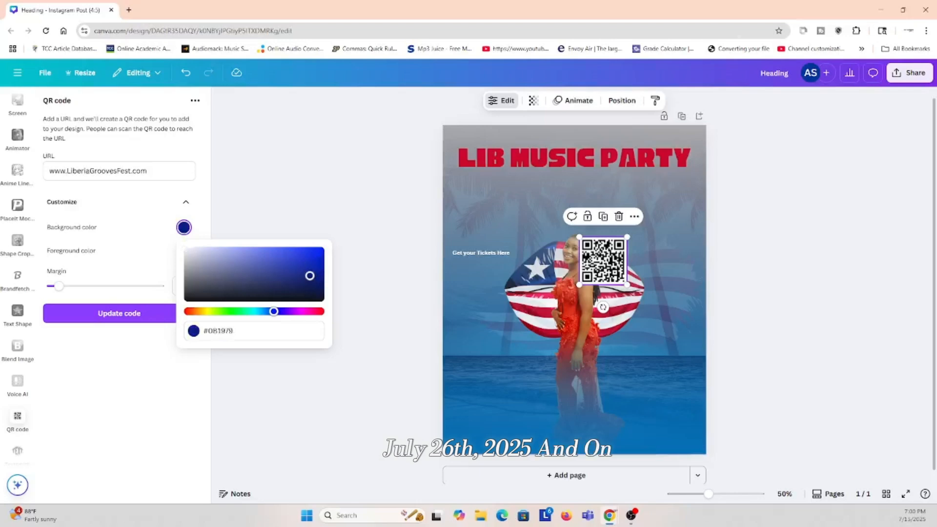
click(119, 313)
drag(603, 261, 458, 299)
click(393, 308)
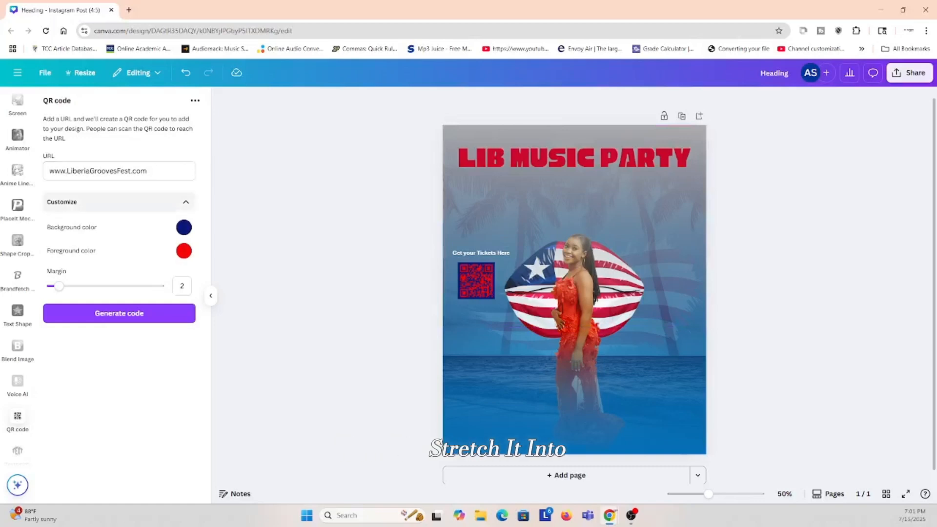
Add a body text box in the empty area just right of the flag lips and clear its placeholder text
scroll(18, 245, up, 5)
click(18, 141)
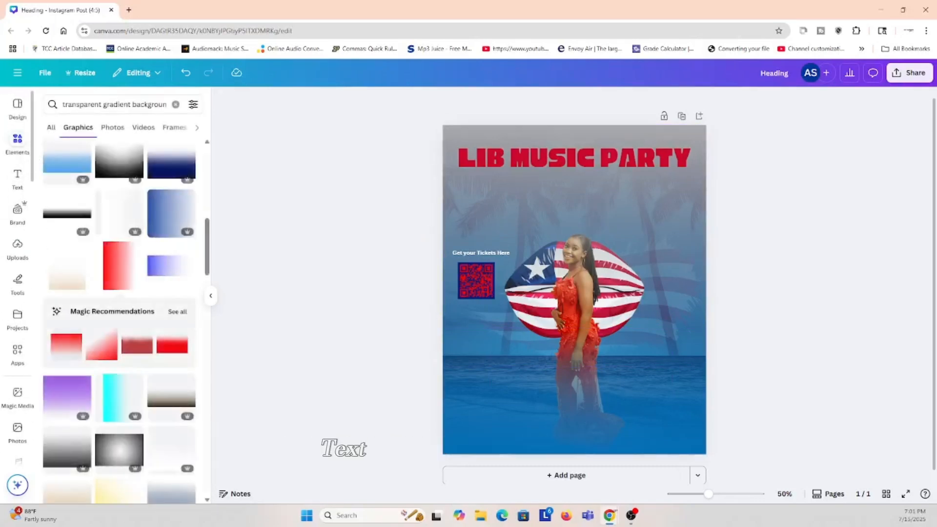
click(18, 179)
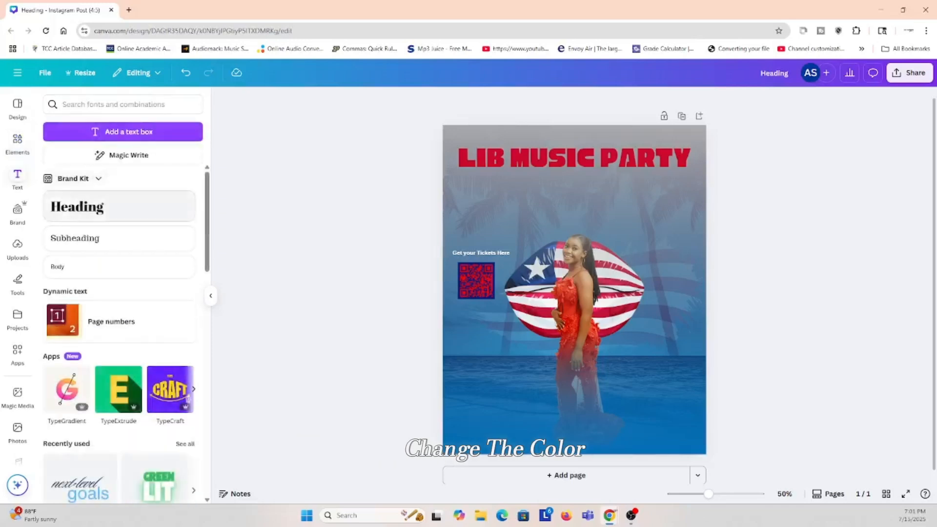
click(120, 267)
drag(572, 289, 667, 279)
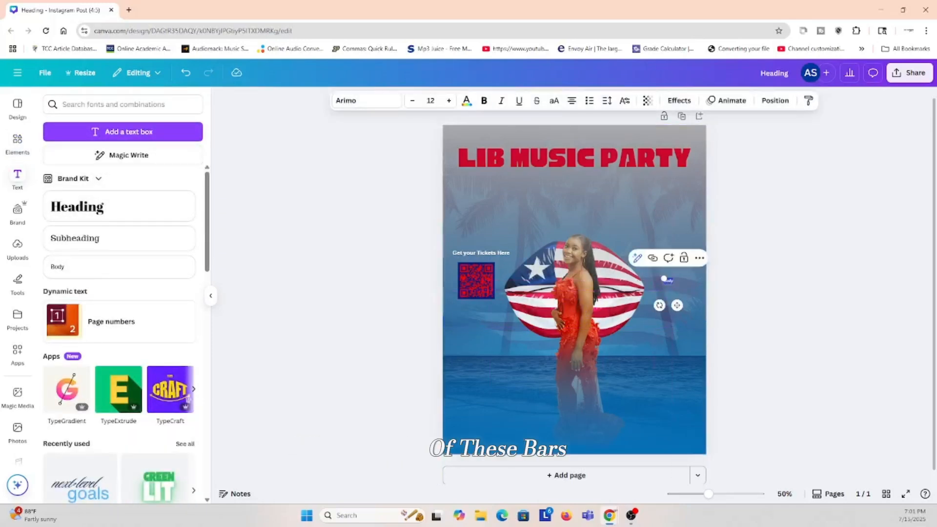
key(BackSpace)
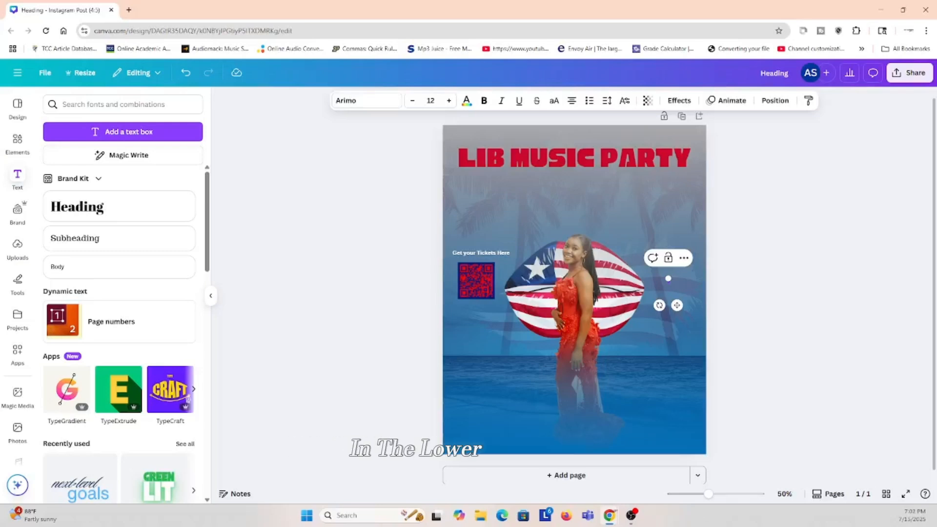
text(Hosted)
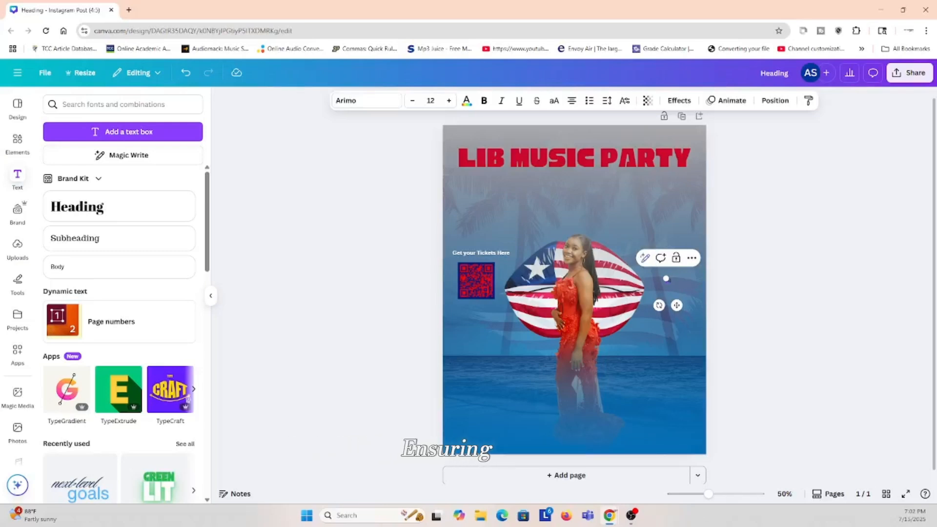
key(BackSpace)
key(BackSpace)
key(BackSpace)
key(BackSpace)
key(BackSpace)
key(BackSpace)
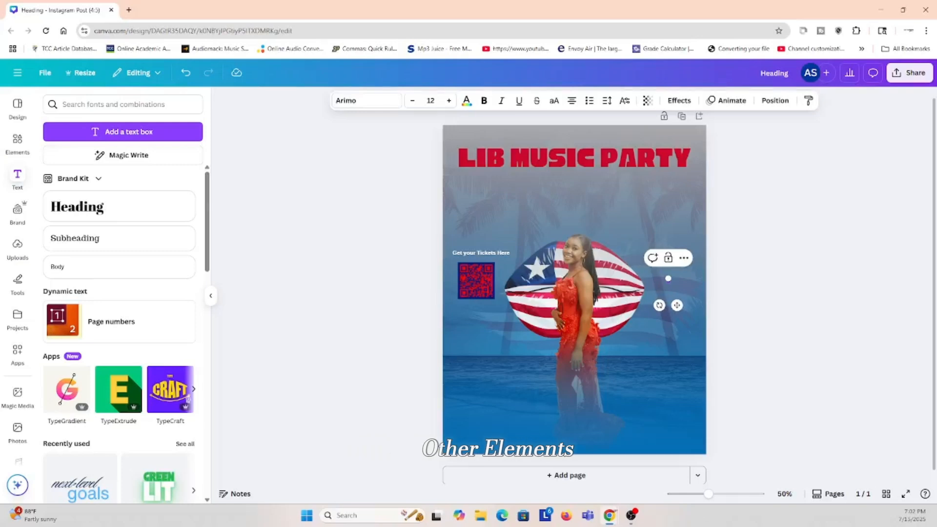
text(Hos)
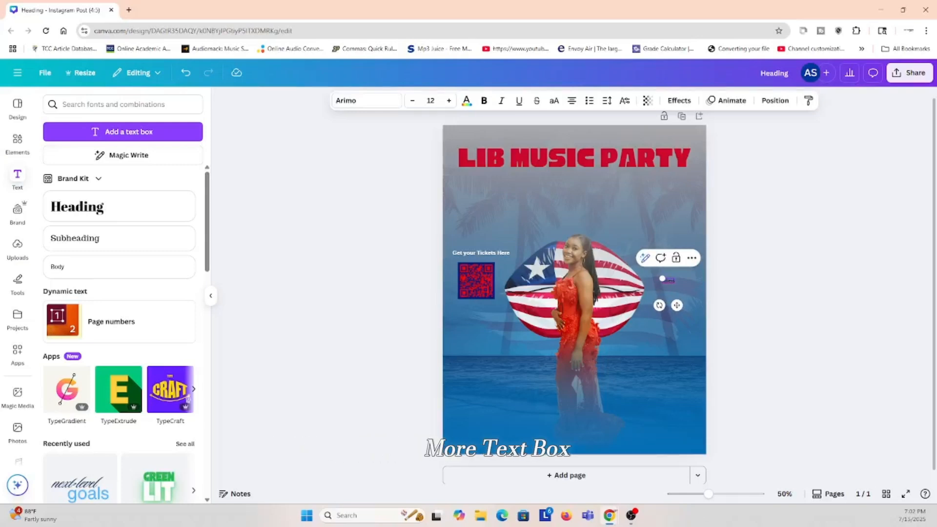
key(BackSpace)
key(BackSpace)
key(BackSpace)
Word the new text box "Address", enlarge it to size 25.9 and move it onto the water left of the woman's legs
text(Loc)
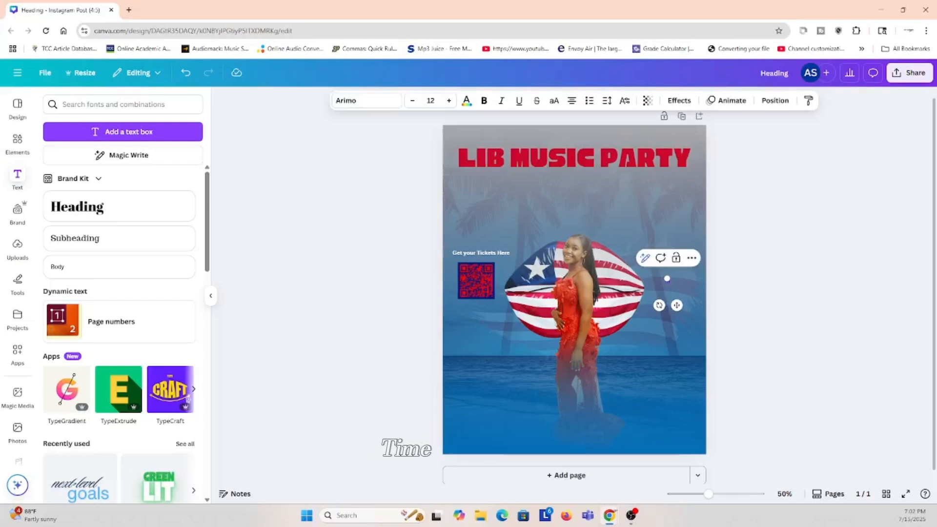
text(ati)
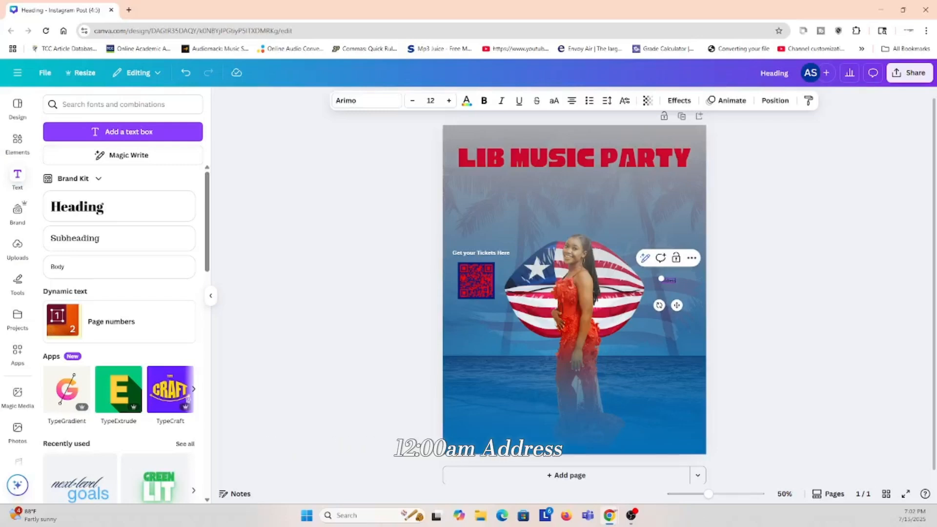
drag(662, 278, 645, 274)
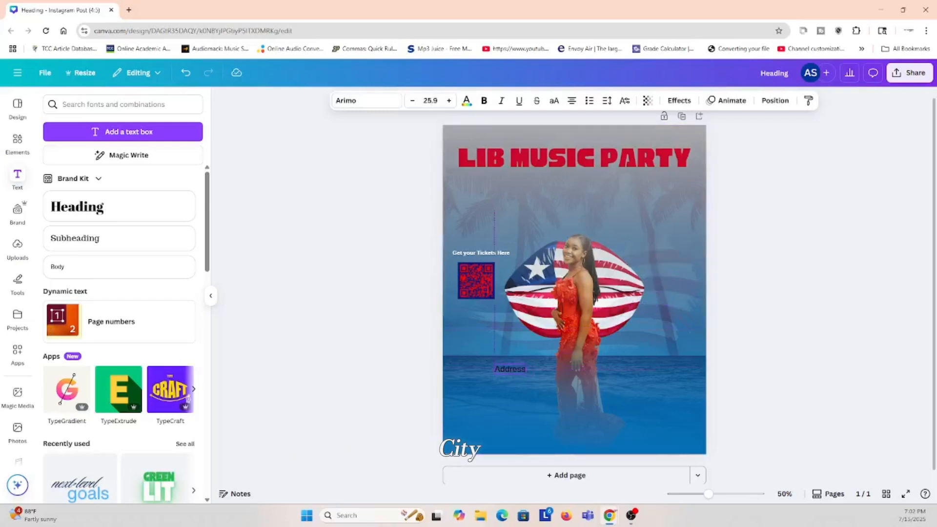
drag(510, 370, 510, 370)
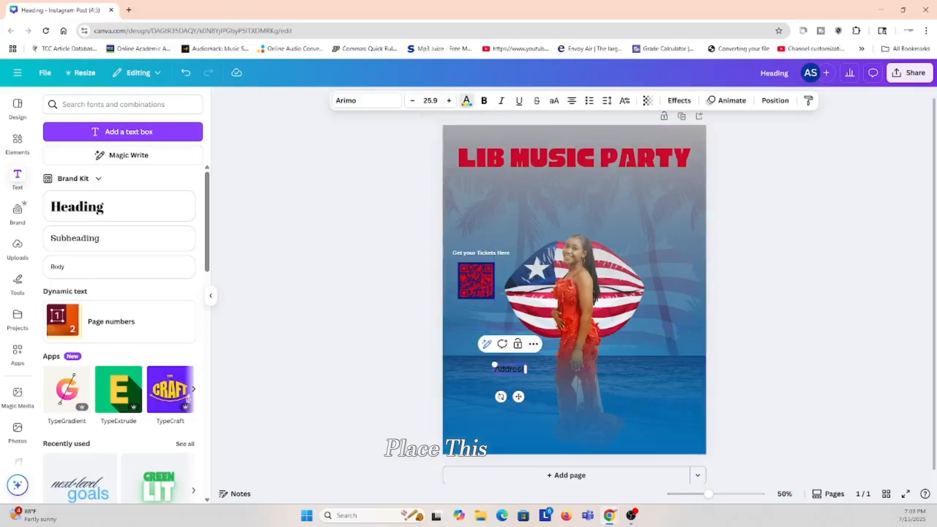
Color the address label white and complete the line with a colon and the event's address
click(466, 100)
click(186, 172)
drag(502, 374, 501, 374)
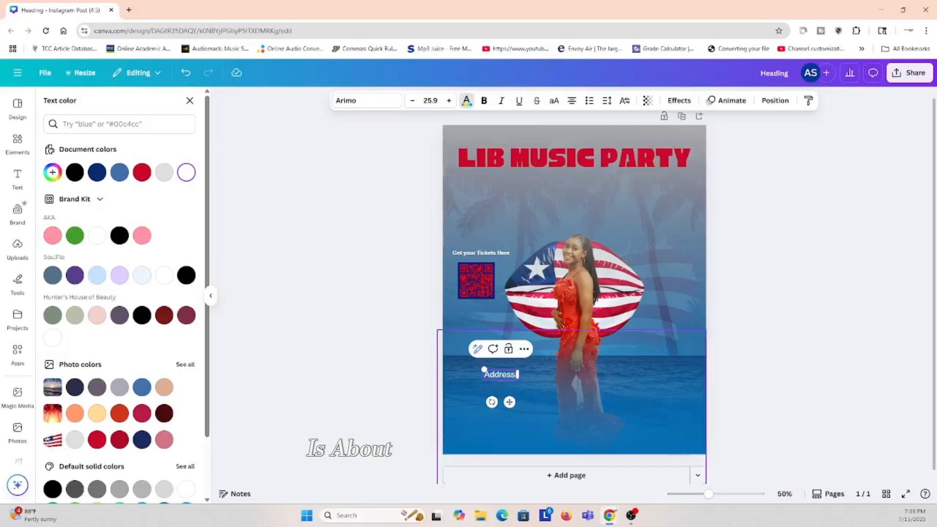
text(:)
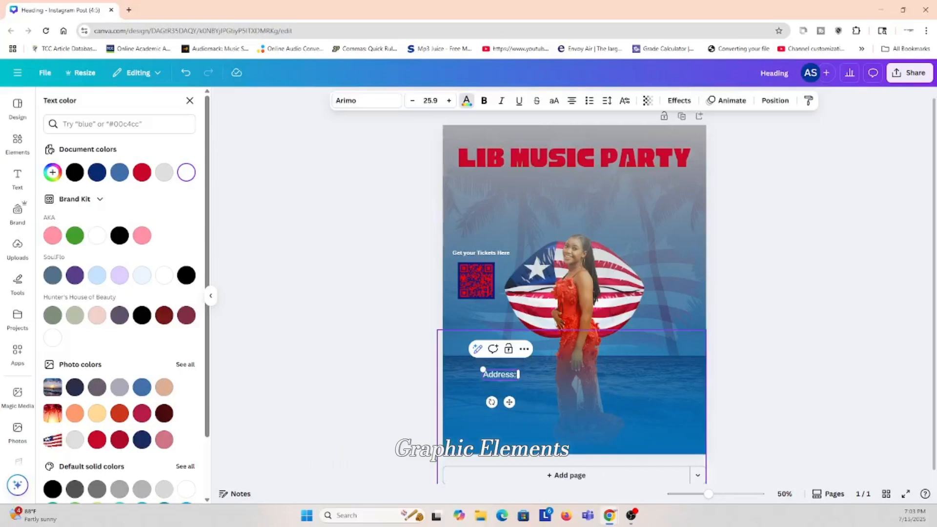
text( 123 city)
key(BackSpace)
key(BackSpace)
key(BackSpace)
key(BackSpace)
text(City, 02001)
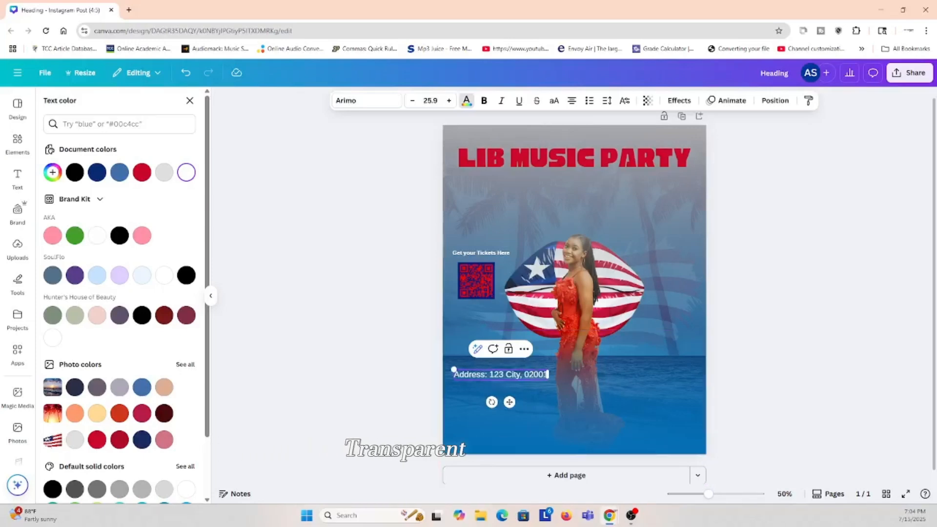
Duplicate the address line and place the copy directly beneath the original
key(ctrl+d)
click(718, 131)
key(Escape)
key(ctrl+d)
drag(506, 379, 501, 388)
double_click(501, 388)
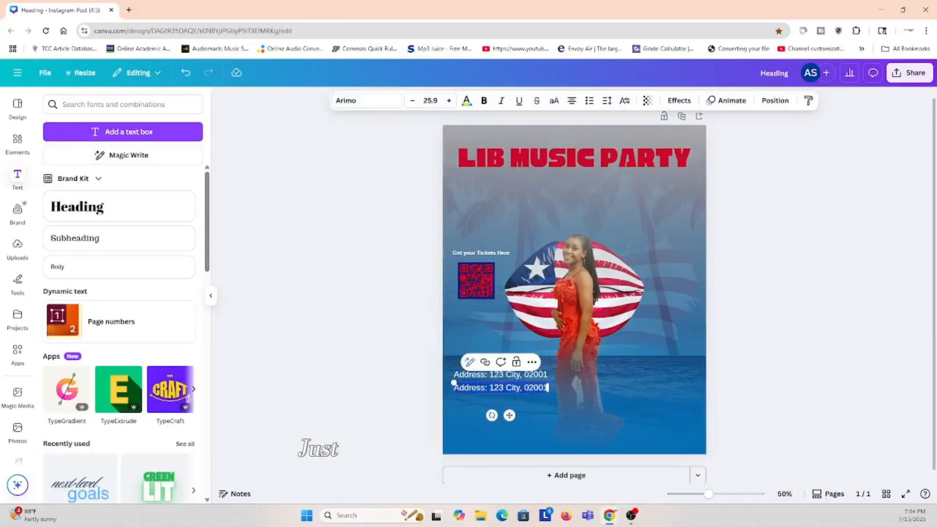
Replace the copied line's text with "Date: July, 26th, 2025" and move it above the address line
text(Date)
key(BackSpace)
key(BackSpace)
key(BackSpace)
key(BackSpace)
key(BackSpace)
key(BackSpace)
key(BackSpace)
key(BackSpace)
key(BackSpace)
key(BackSpace)
key(BackSpace)
key(BackSpace)
key(BackSpace)
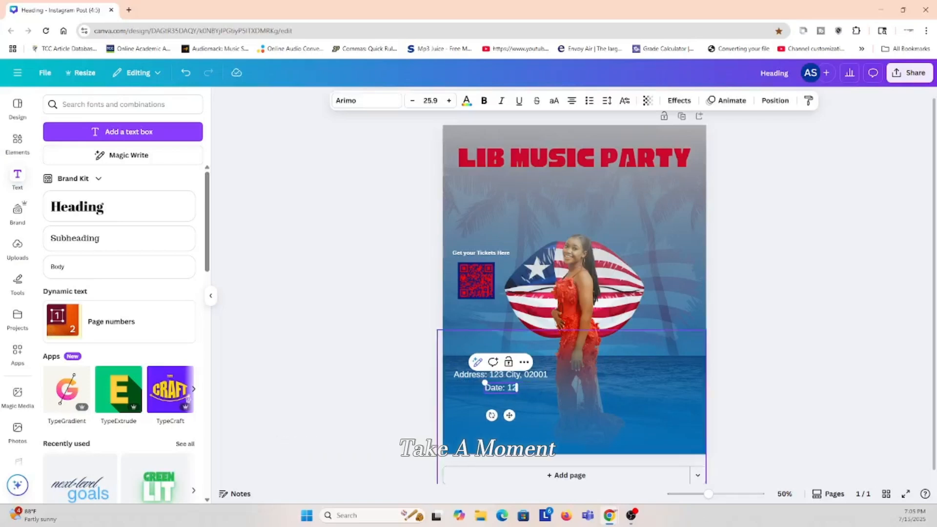
text(July)
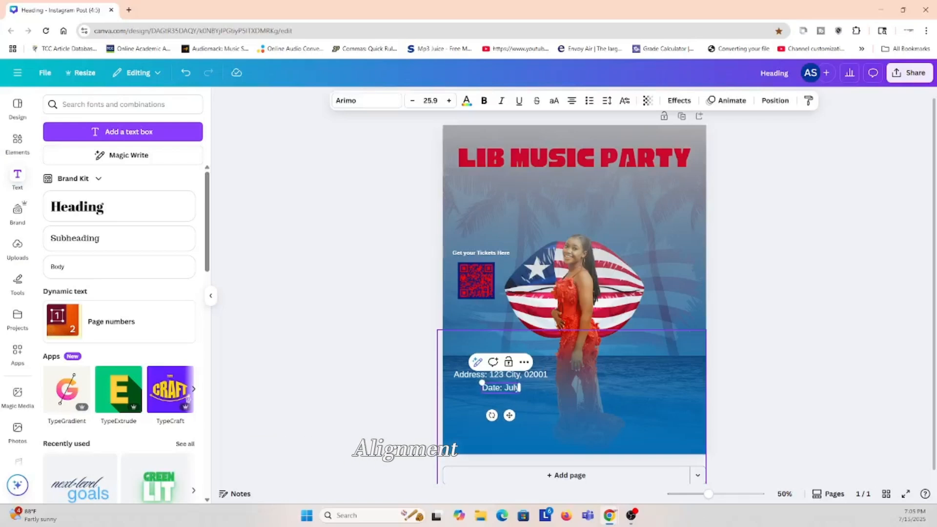
text(, 26th)
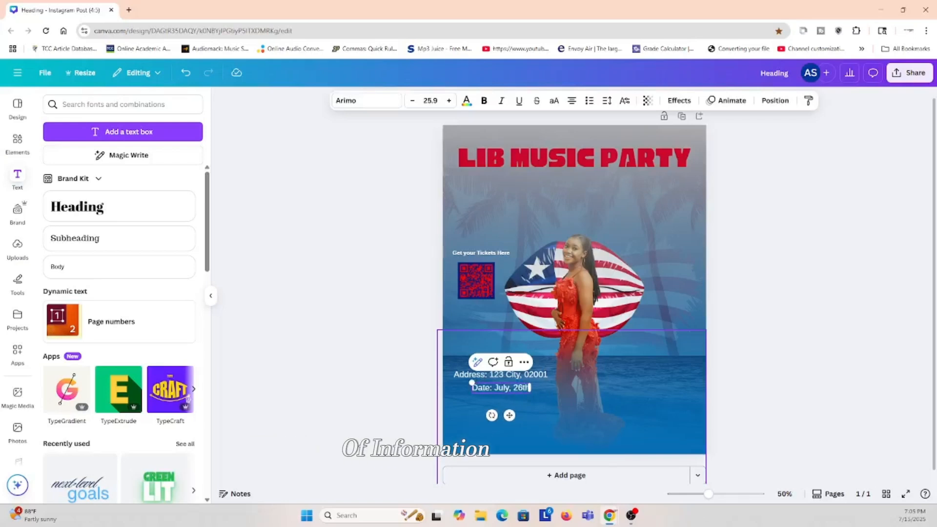
text(, 2025)
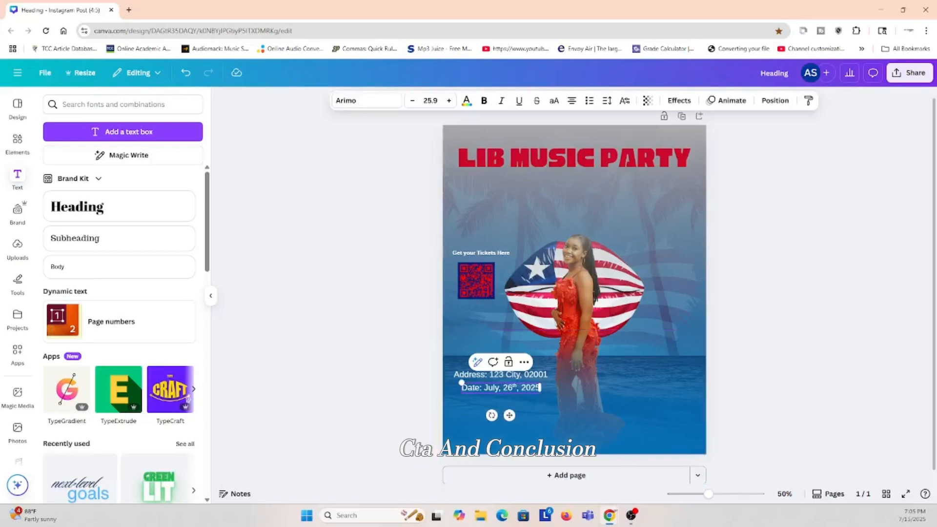
drag(509, 415, 505, 390)
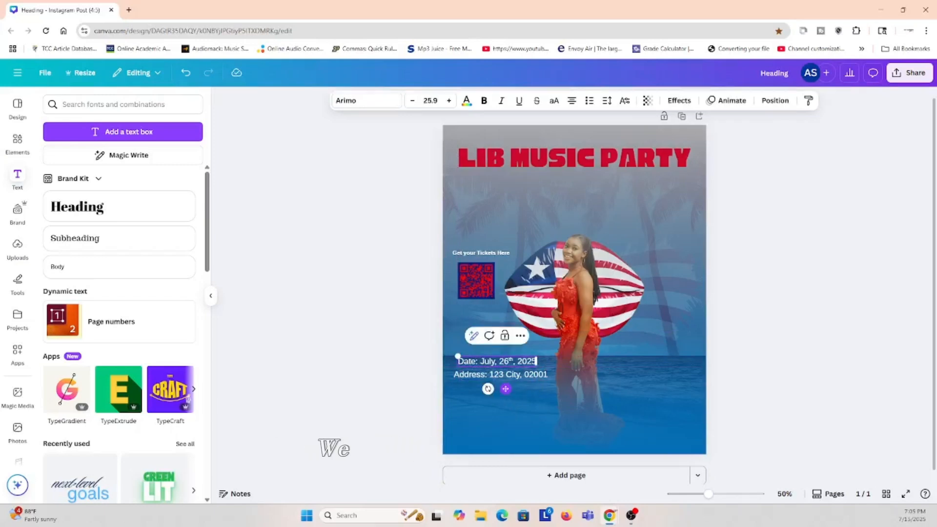
Duplicate the address line again and place this copy a little below the address
click(547, 374)
key(ctrl+d)
drag(514, 407, 508, 418)
Change the lower address copy to read "Time: 6pm-12am" and align it closely under the address line
click(483, 391)
key(BackSpace)
key(BackSpace)
key(BackSpace)
key(BackSpace)
key(BackSpace)
key(BackSpace)
key(BackSpace)
text(Time: 123 City, 02001)
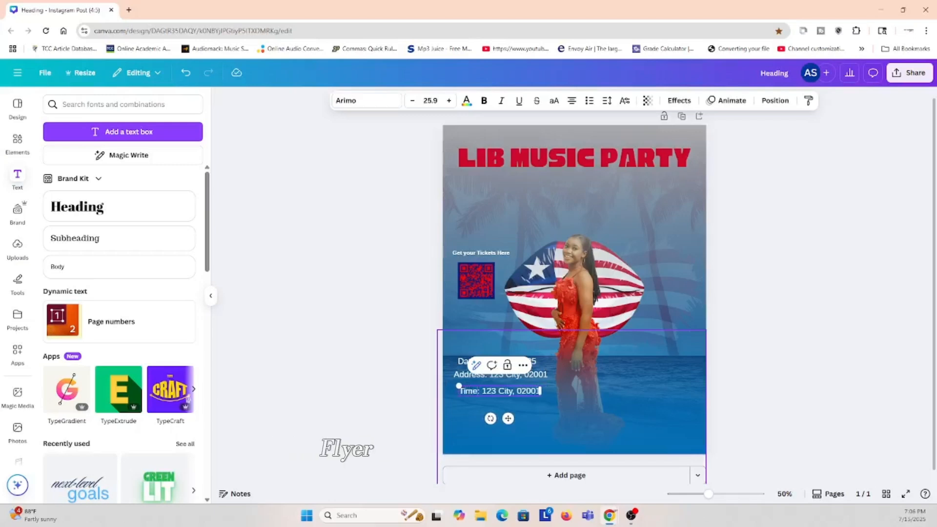
key(BackSpace)
key(BackSpace)
key(BackSpace)
key(BackSpace)
key(BackSpace)
key(BackSpace)
key(BackSpace)
key(BackSpace)
key(BackSpace)
key(BackSpace)
key(BackSpace)
key(BackSpace)
key(BackSpace)
key(BackSpace)
key(BackSpace)
key(BackSpace)
text(6pm-9)
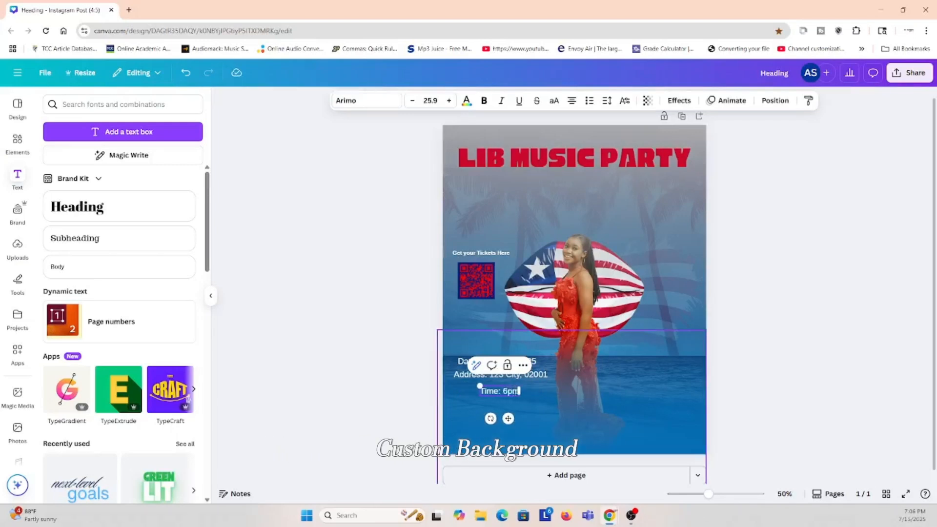
key(BackSpace)
key(BackSpace)
text(12)
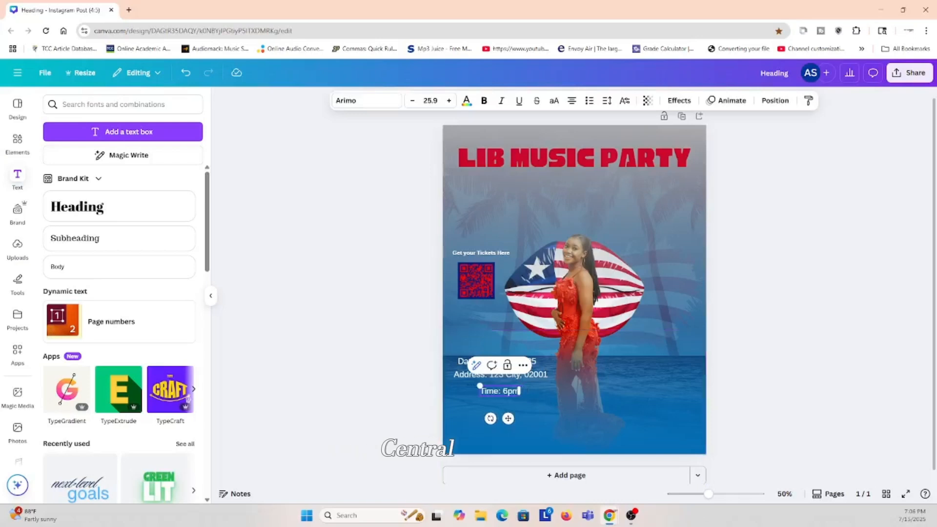
key(BackSpace)
key(BackSpace)
text(-12a)
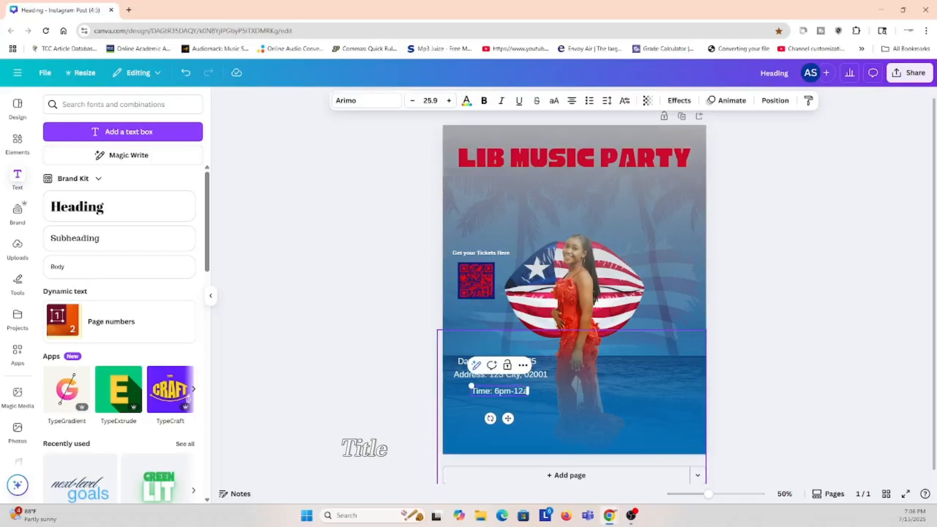
drag(508, 419, 505, 416)
Duplicate the time line, place the copy beneath it and reduce its font size to 11.9
key(ctrl+d)
click(506, 423)
click(498, 388)
key(ctrl+d)
drag(509, 419, 506, 429)
click(412, 100)
click(412, 100)
click(413, 100)
click(413, 100)
click(412, 100)
click(413, 100)
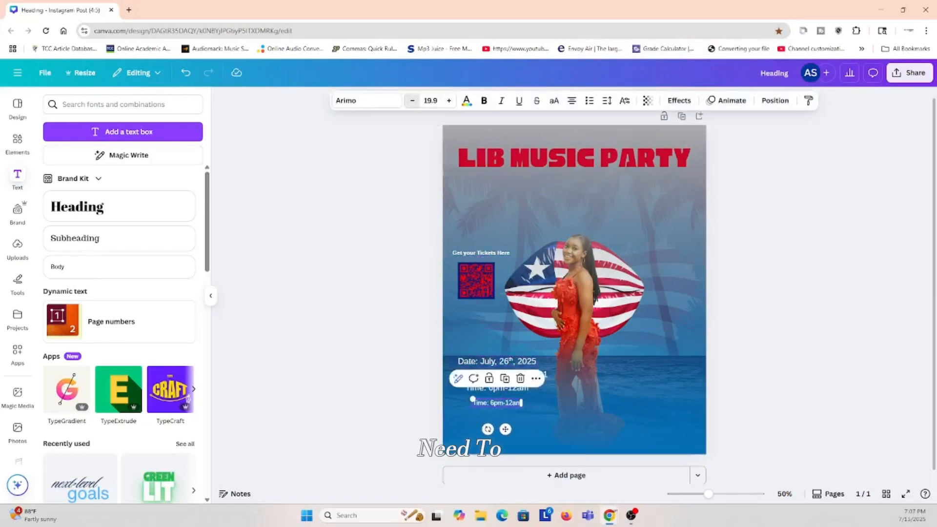
Replace the small time copy's text with "*Food and Drinks free until 10pm*"
double_click(497, 401)
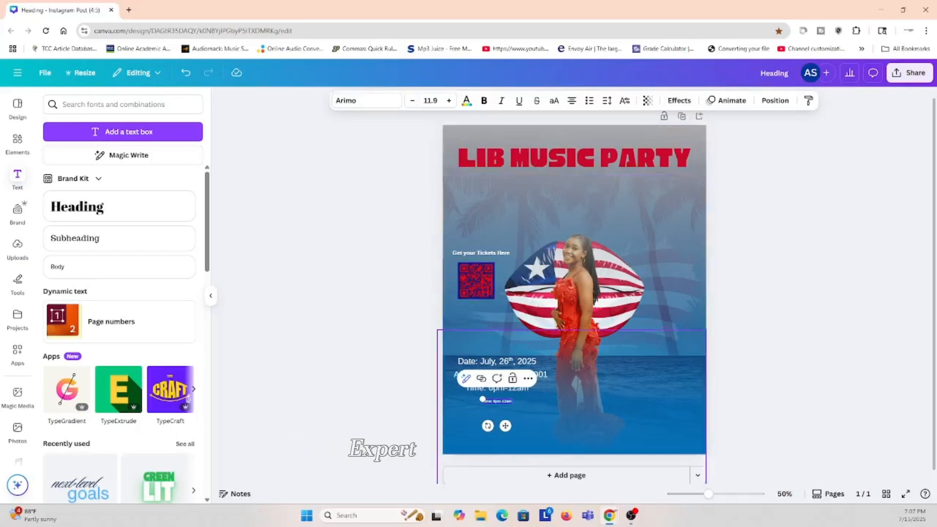
key(BackSpace)
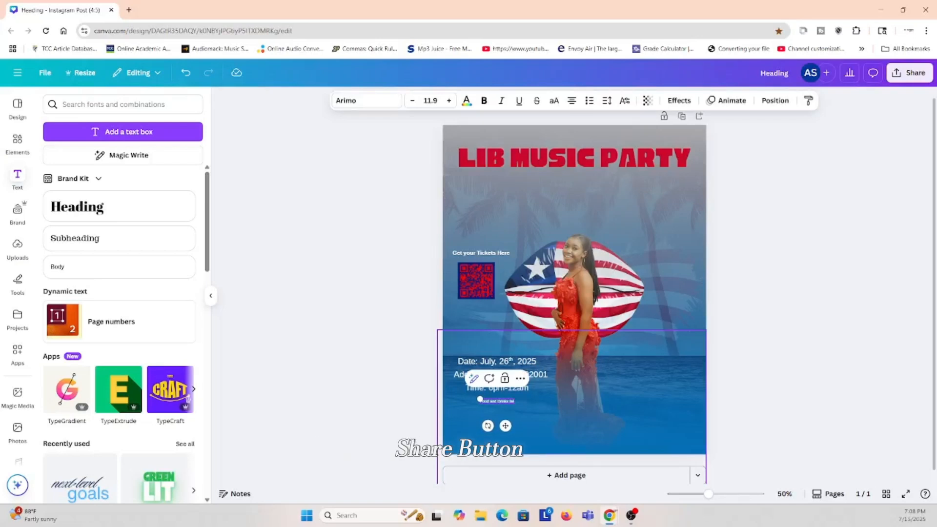
text(until 10p)
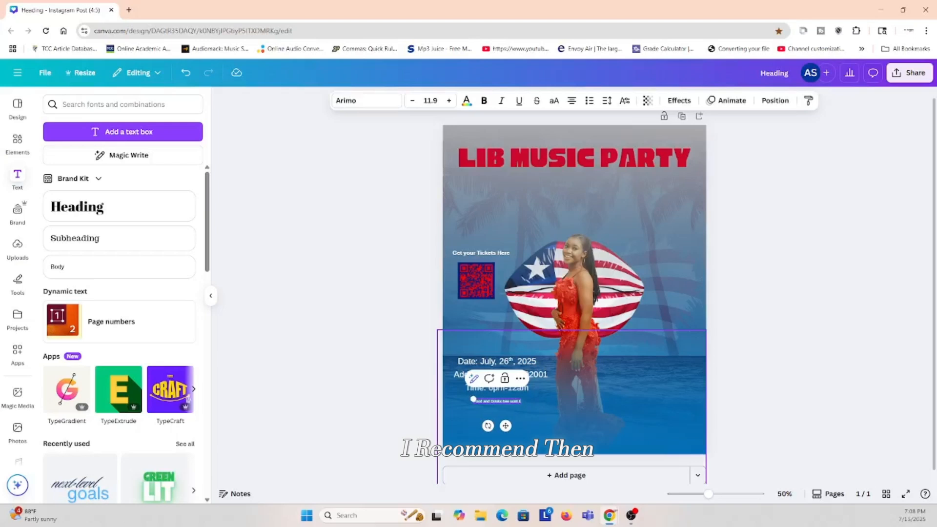
text(m)
Enlarge the food and drinks note to size 12.8 and move it slightly closer to the time line
click(463, 407)
click(469, 401)
click(469, 401)
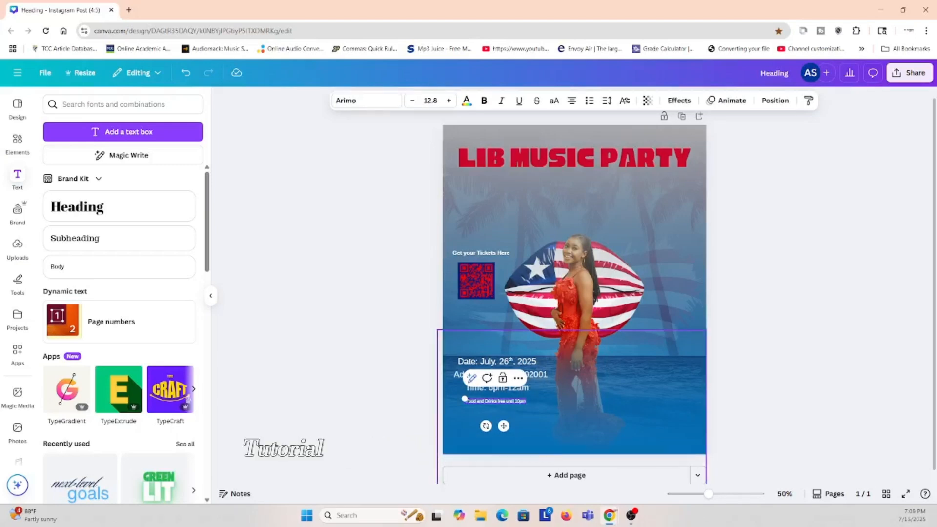
click(430, 406)
click(472, 401)
drag(495, 401, 496, 398)
click(426, 405)
Select the date, address and time lines together and scale them down into a compact block above the food and drinks note
click(469, 387)
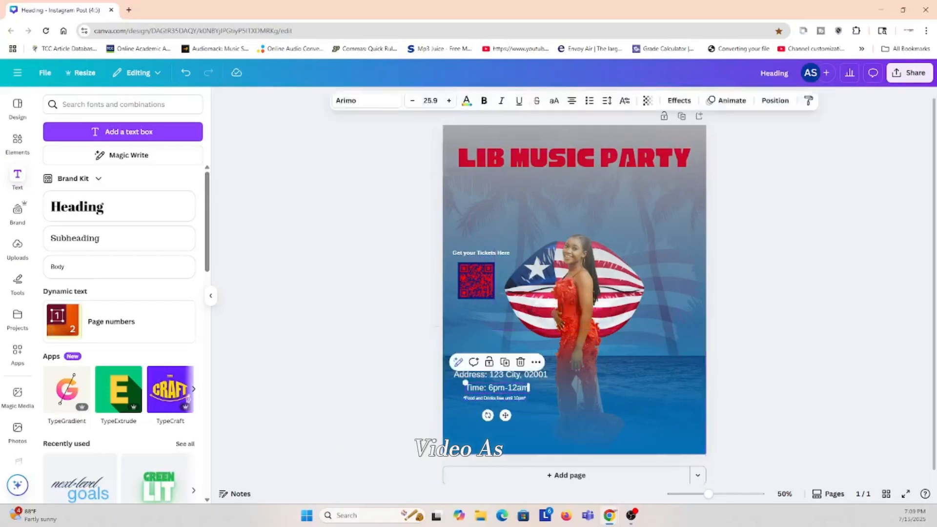
shift+click(469, 375)
shift+click(473, 362)
drag(548, 393, 494, 378)
key(Escape)
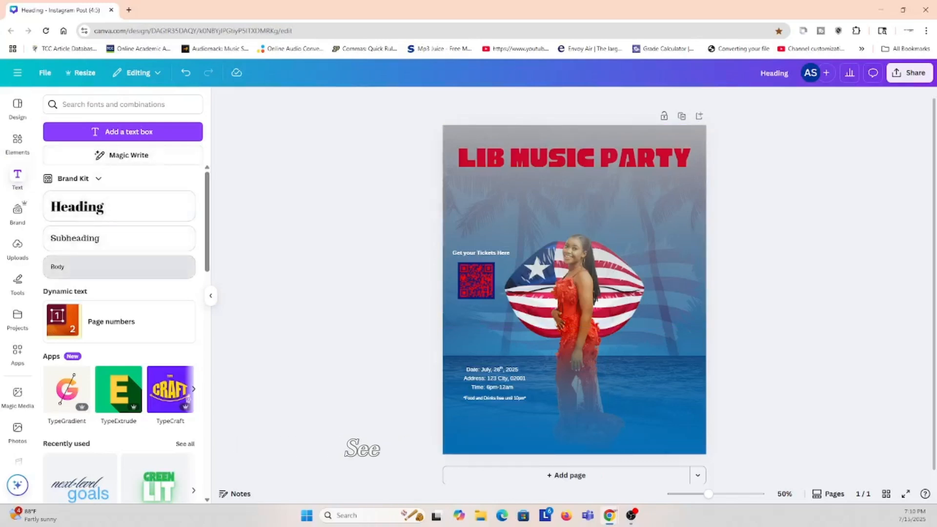
Add a body text box in the water area beside the woman's legs reading "Come and enjoy the fun"
click(119, 267)
drag(584, 314, 656, 399)
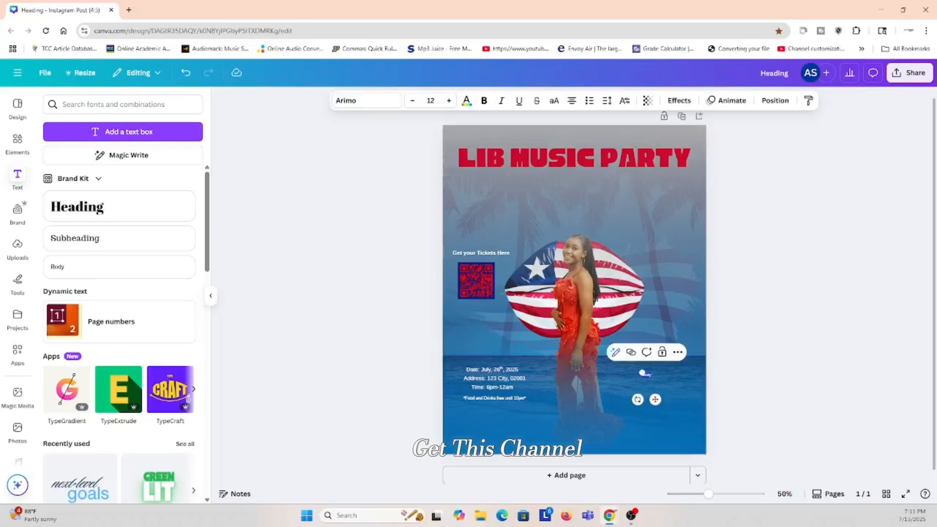
key(BackSpace)
double_click(647, 375)
key(BackSpace)
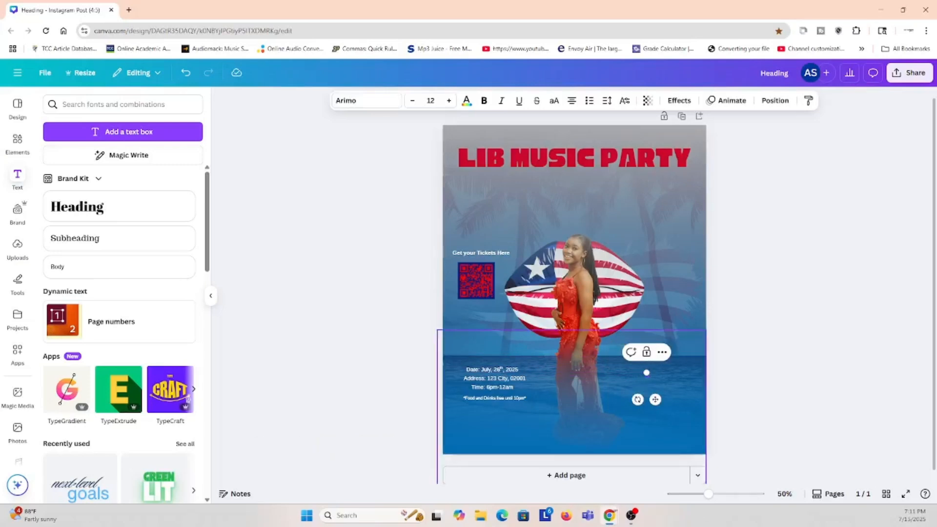
text(Performances)
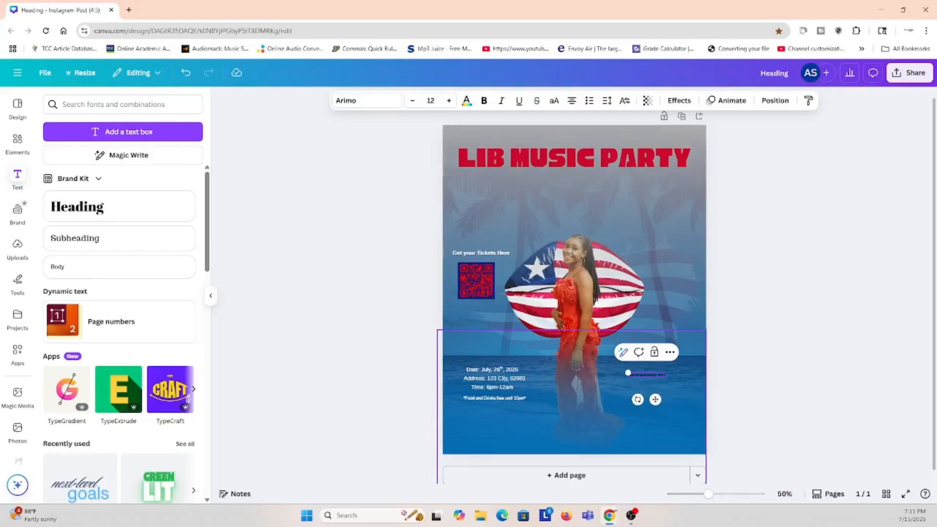
key(ctrl+a)
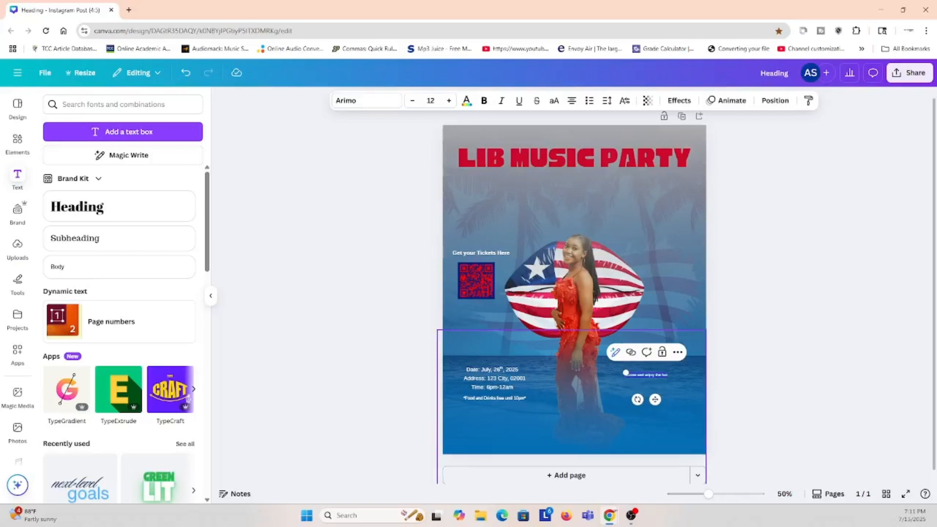
Colour the "Come and enjoy the fun" line white, enlarge it to size 15.8 and shift it slightly toward the flyer's right edge
click(467, 101)
click(186, 172)
drag(626, 373, 614, 371)
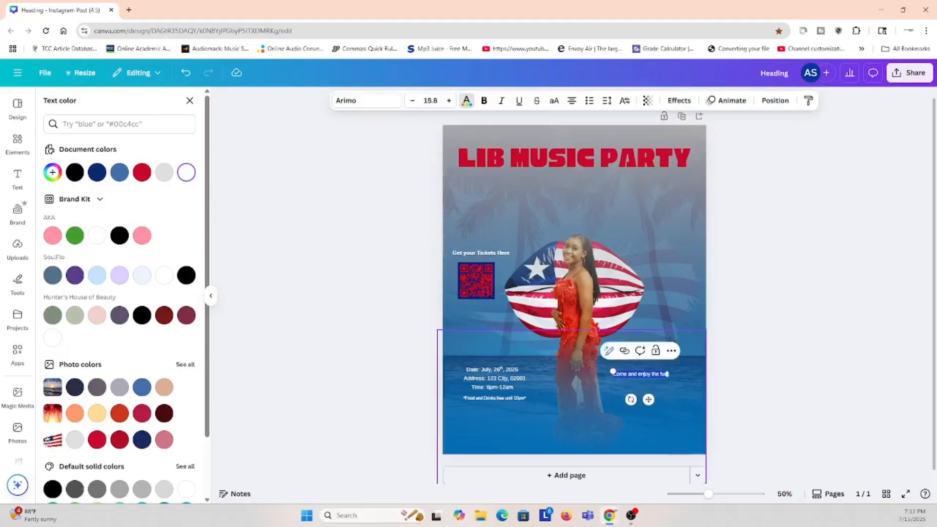
drag(648, 399, 660, 398)
Select the date, address, time and food and drinks lines together and move them slightly to the right
click(492, 387)
shift+click(495, 398)
shift+click(495, 378)
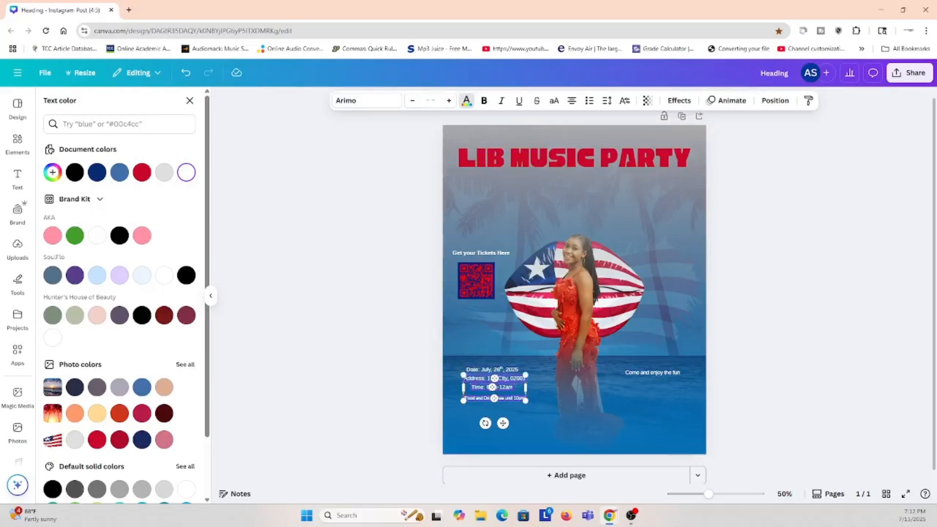
shift+click(492, 369)
drag(492, 369, 498, 369)
Move the QR code and its "Get your Tickets Here" caption together slightly right and up
click(476, 281)
click(426, 274)
click(481, 253)
click(476, 281)
mouse_move(476, 281)
mouse_down()
mouse_move(489, 282)
mouse_move(481, 277)
mouse_up()
key(ctrl+z)
shift+click(481, 253)
click(410, 279)
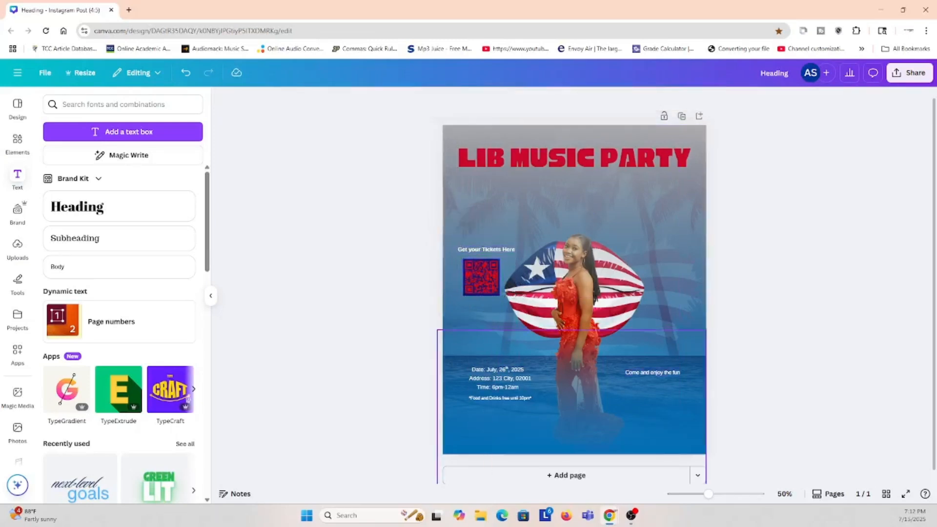
Add an exclamation mark to the "Come and enjoy the fun" line and make it bold
double_click(654, 372)
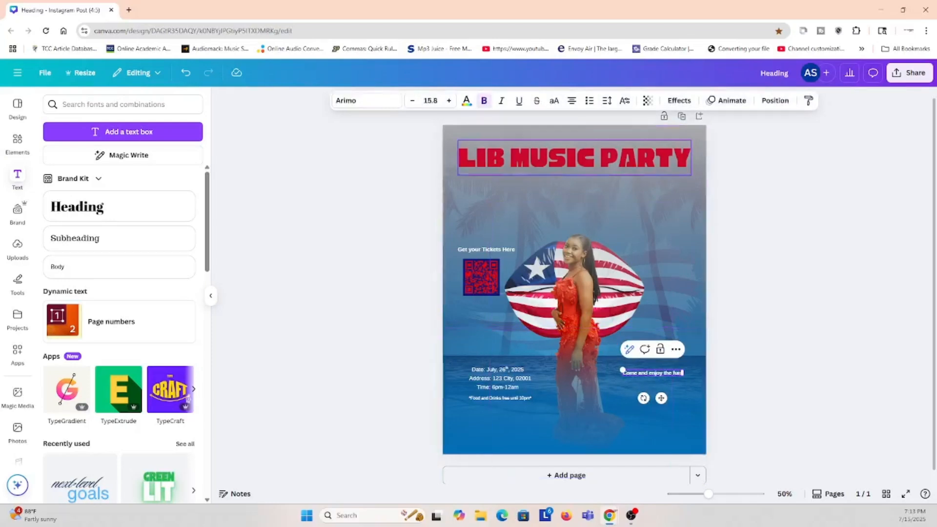
Select the photo layer of the woman in red and lower its brightness to -18 in the image adjustments
click(776, 100)
click(164, 124)
click(122, 494)
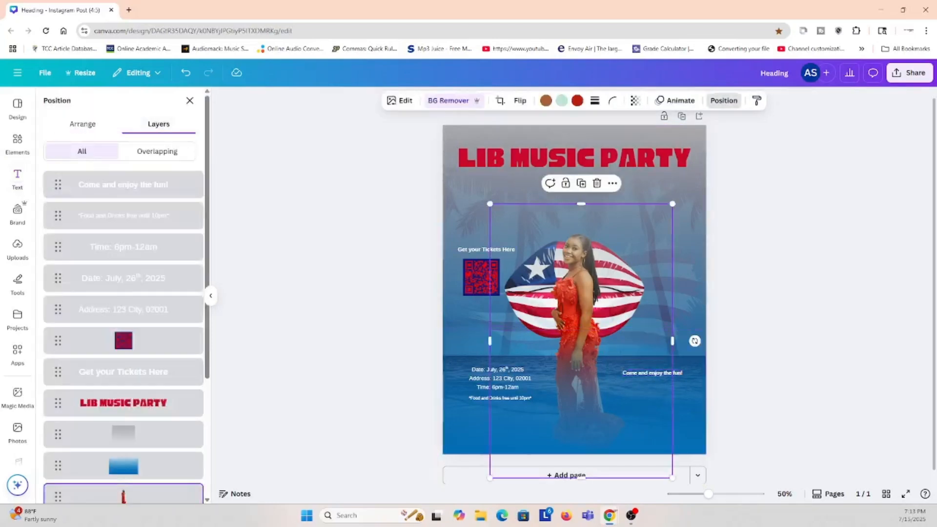
click(400, 101)
scroll(120, 293, down, 1)
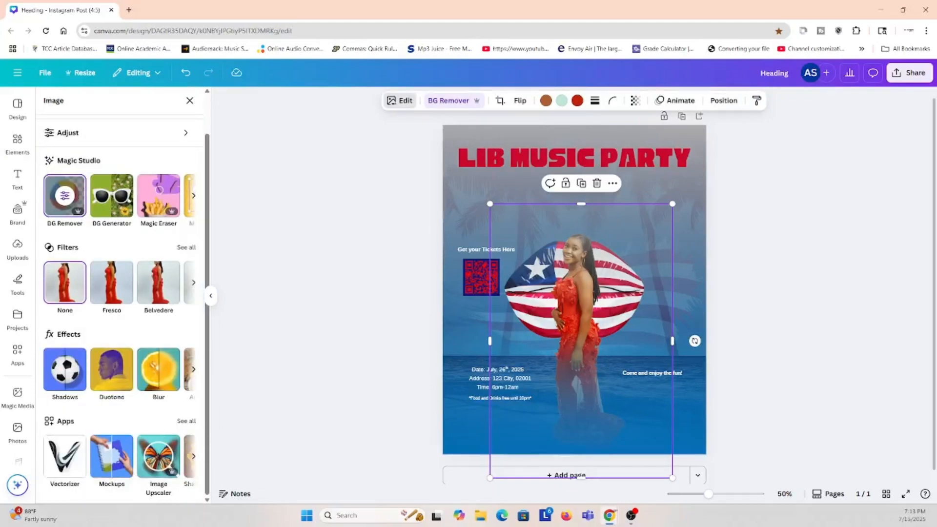
scroll(120, 293, up, 1)
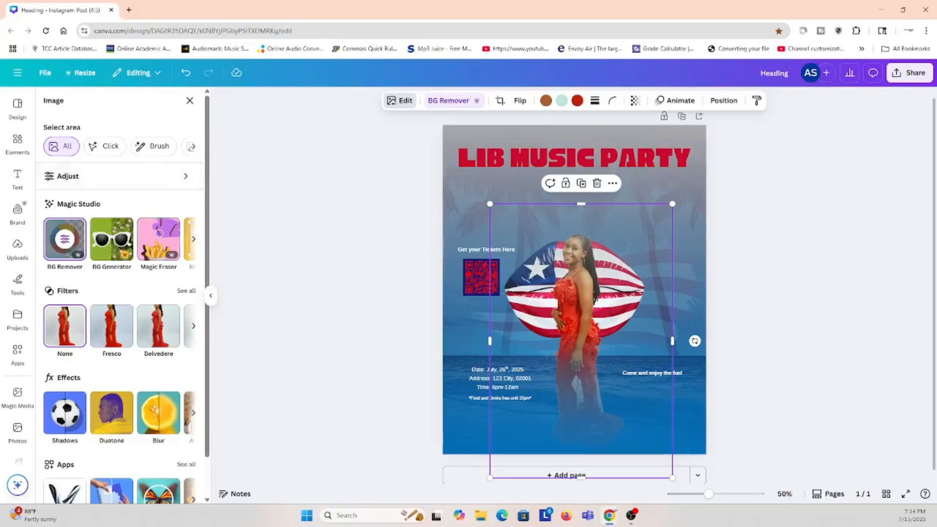
click(117, 176)
drag(105, 323, 96, 322)
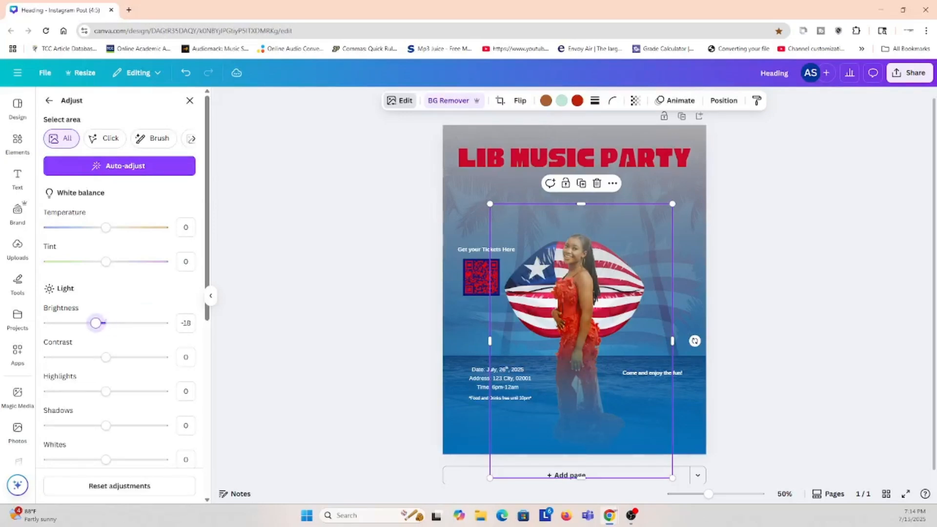
Raise the woman photo's contrast and set highlights to 22, shadows to 15, saturation to 13 and vibrance to 13
drag(106, 357, 124, 357)
click(106, 391)
drag(106, 391, 116, 391)
drag(105, 425, 115, 425)
scroll(115, 425, down, 5)
drag(106, 345, 110, 346)
click(113, 311)
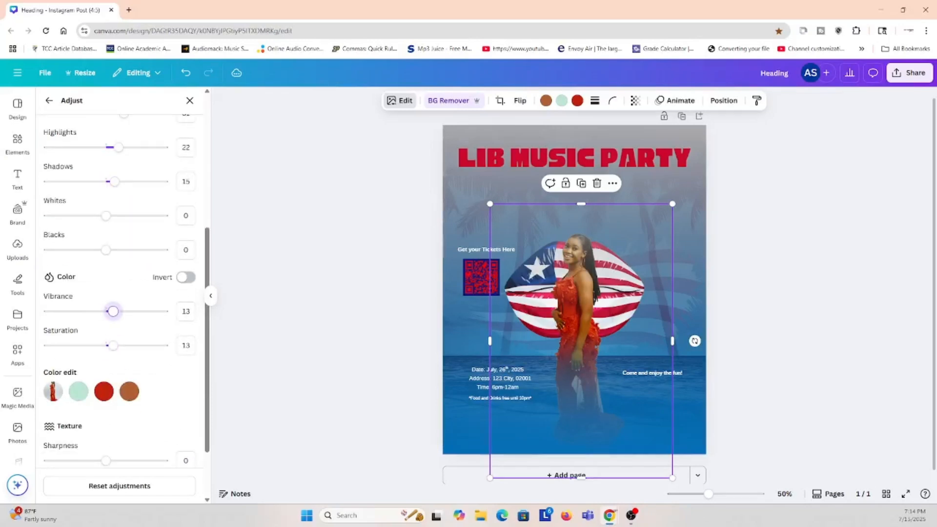
click(190, 100)
click(781, 234)
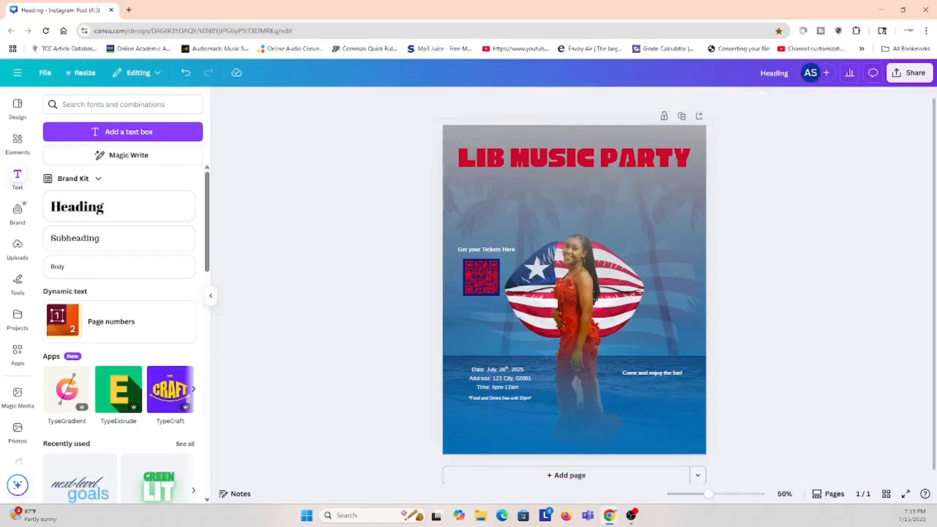
Enlarge the "Come and enjoy the fun!" line to size 19.2 and place it just beneath the right end of the title
click(646, 373)
drag(621, 370, 651, 176)
click(762, 361)
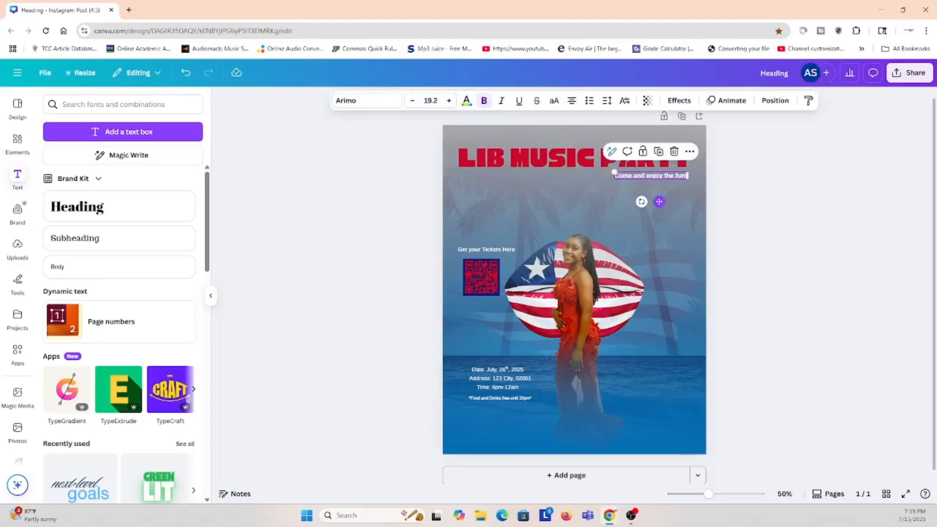
click(762, 215)
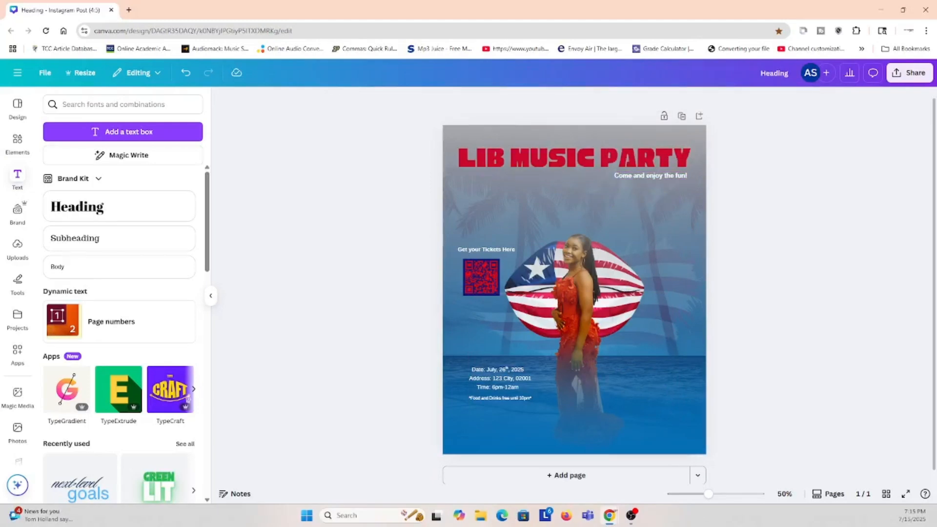